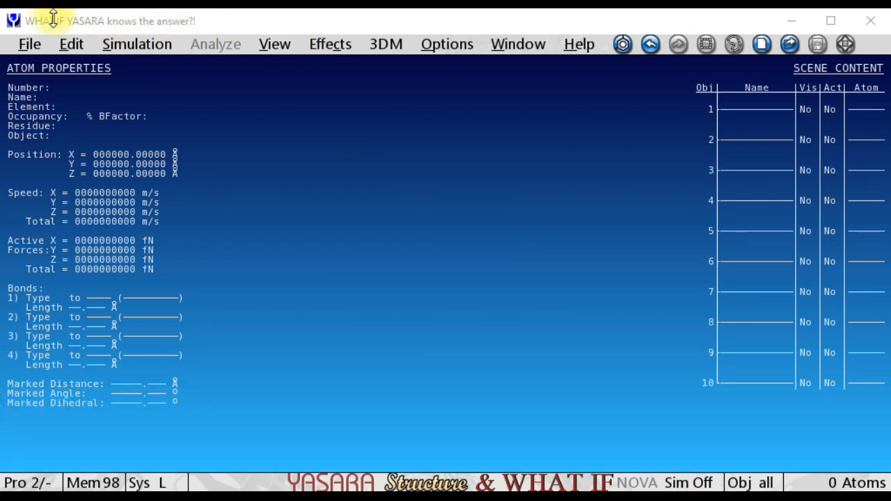
- Load test.pdb from the Documents\test folder into the empty YASARA scene
click(26, 44)
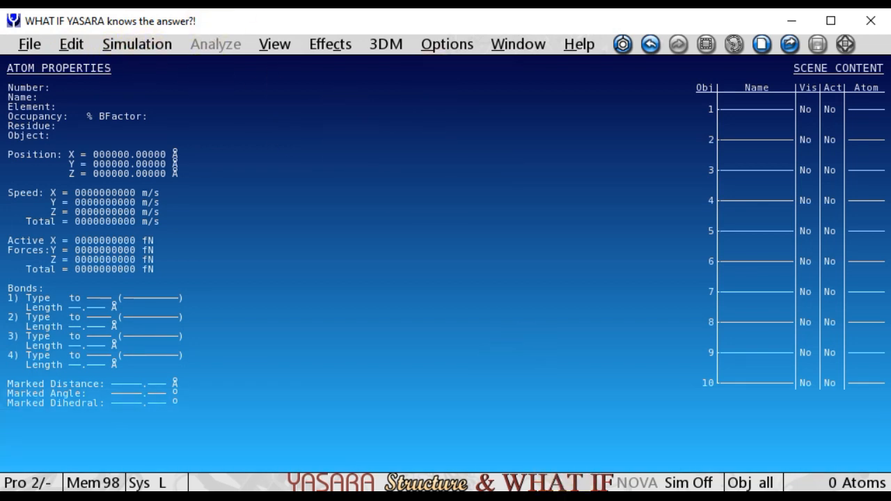
key(alt+Tab)
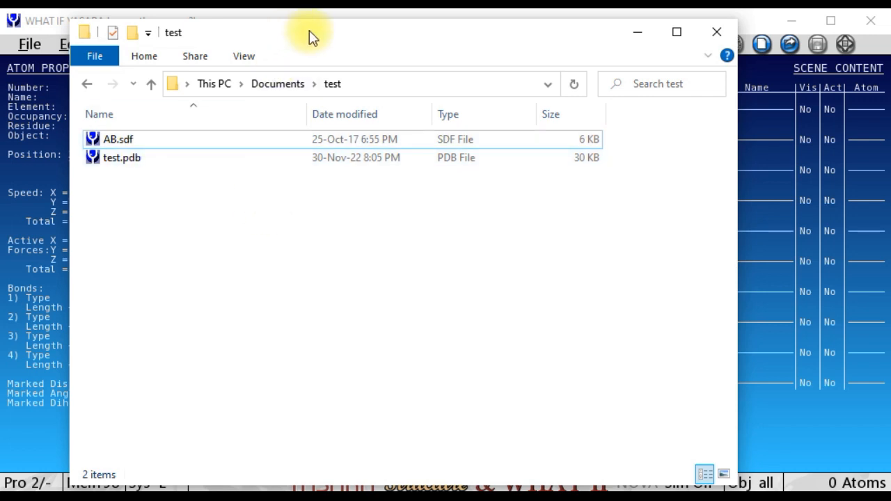
drag(309, 30, 589, 0)
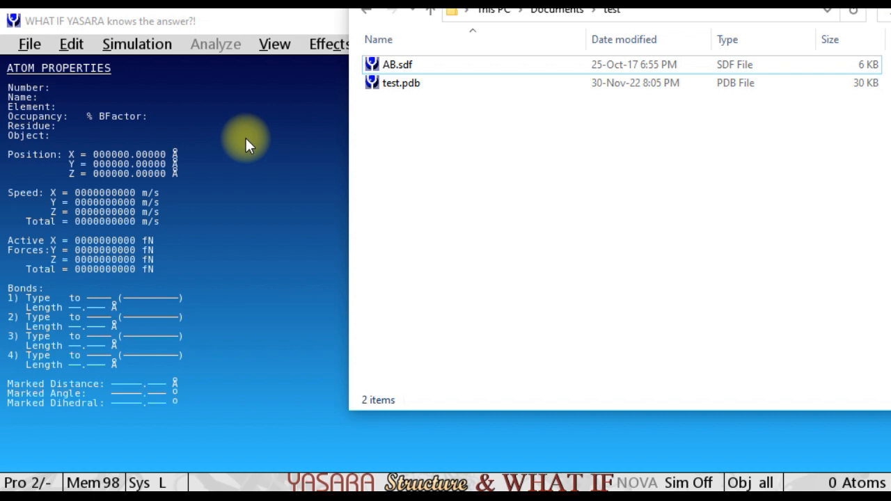
click(411, 87)
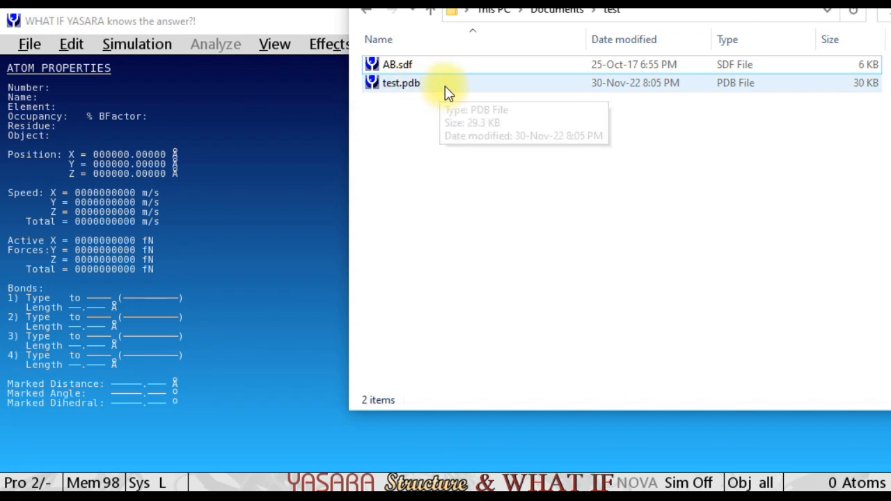
drag(444, 85, 276, 144)
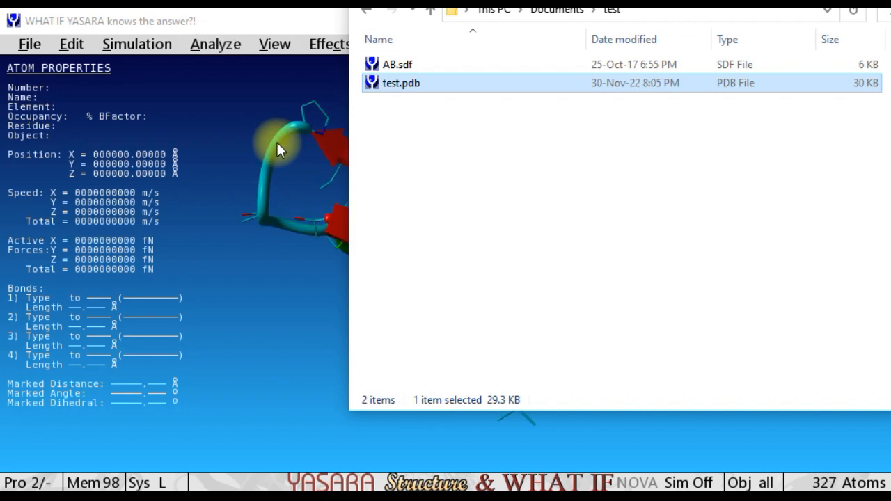
click(261, 22)
- Examine the loaded protein's helices, strands and loops from several angles
drag(446, 208, 612, 255)
drag(322, 167, 433, 285)
drag(263, 322, 394, 290)
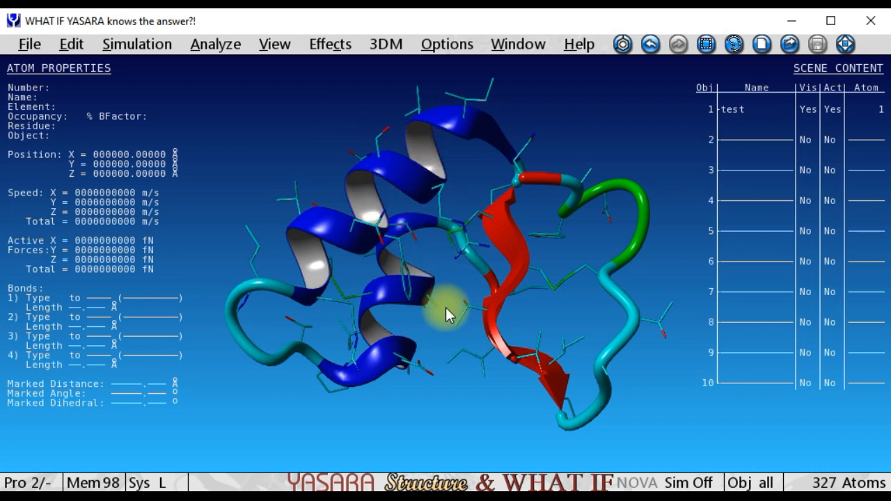
drag(322, 140, 445, 267)
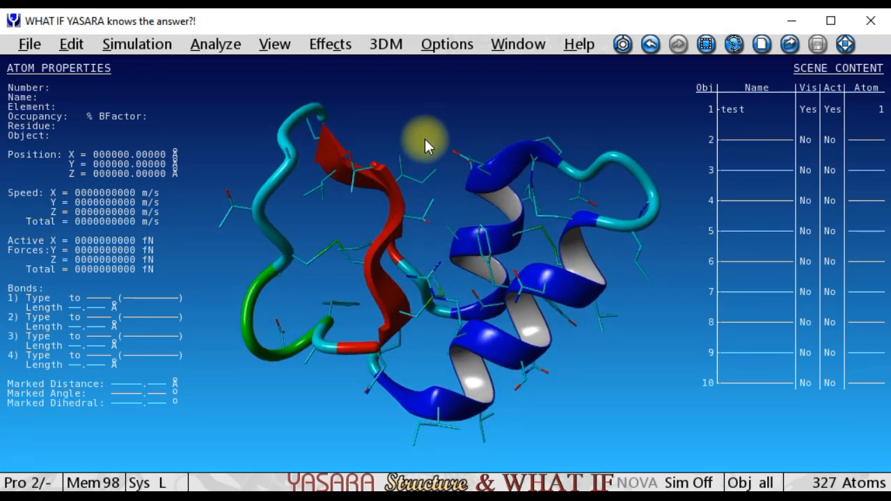
drag(442, 134, 463, 291)
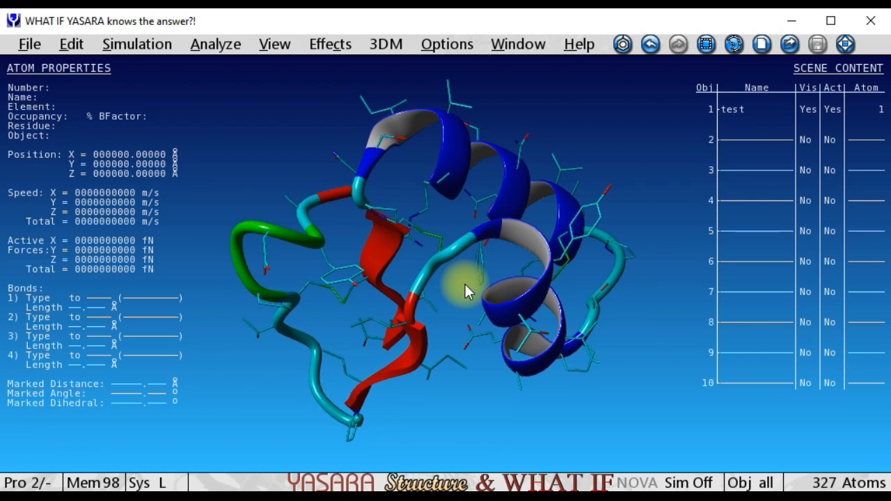
drag(326, 120, 594, 336)
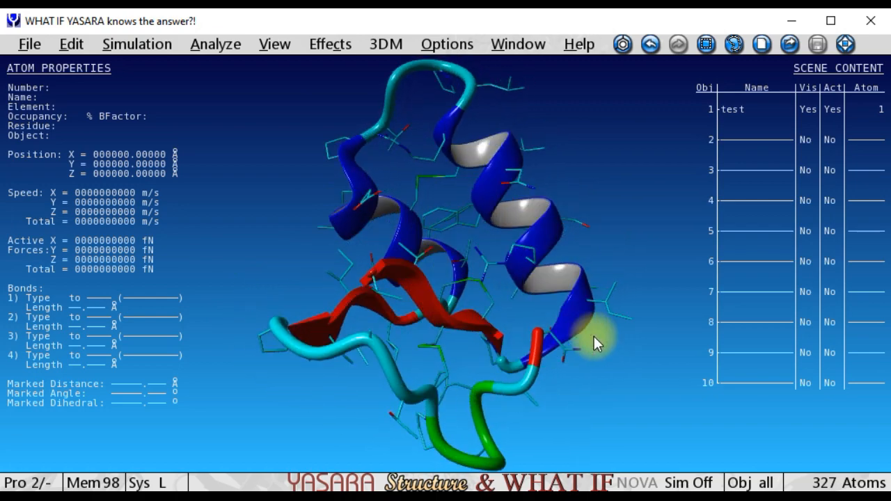
drag(364, 239, 382, 250)
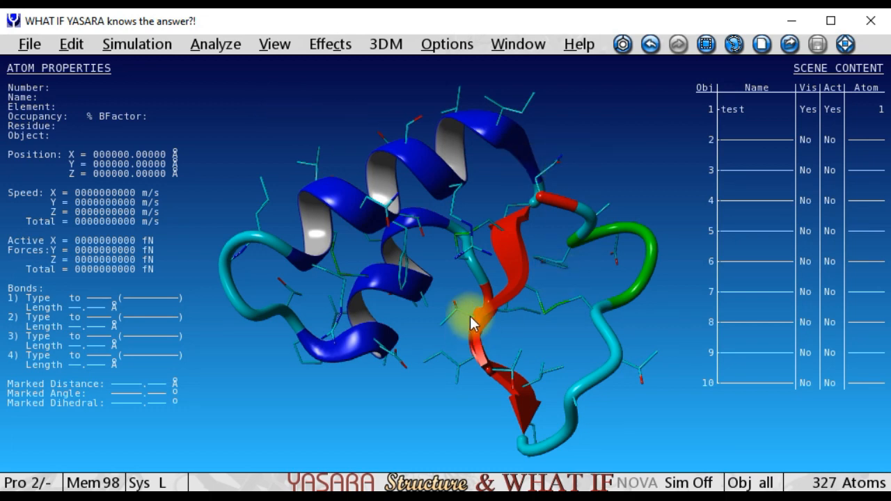
drag(458, 297, 504, 268)
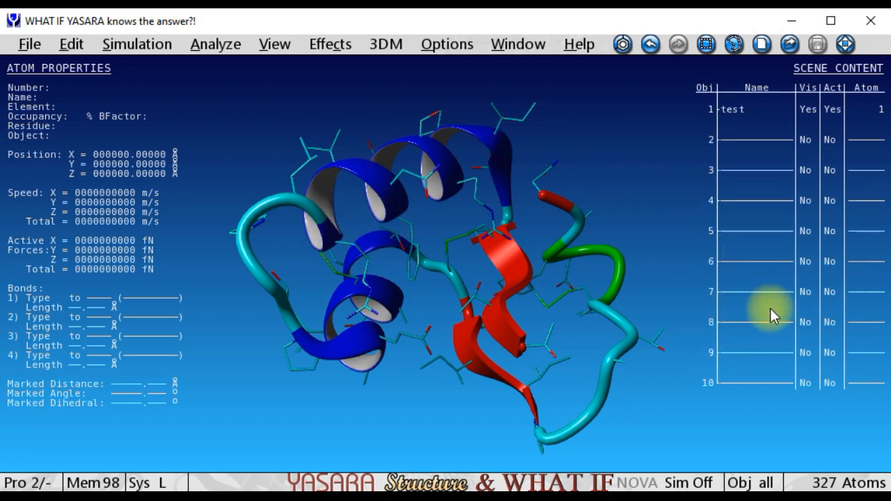
drag(686, 282, 617, 250)
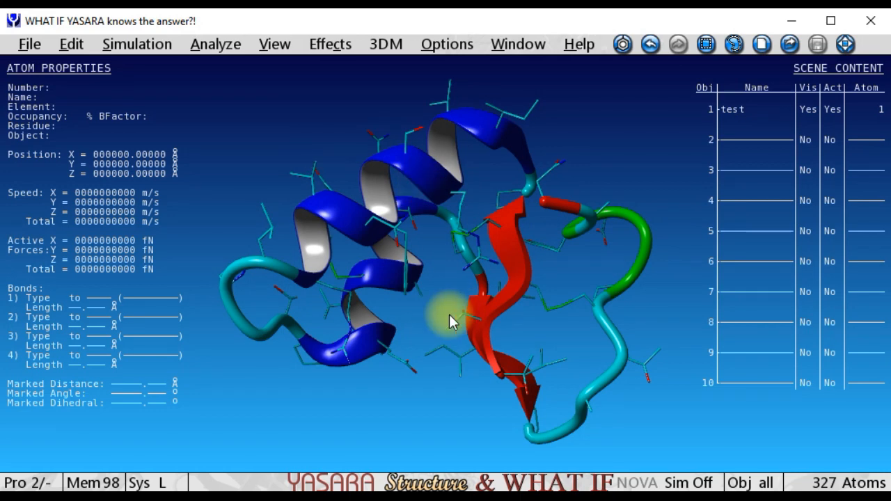
drag(449, 322, 469, 253)
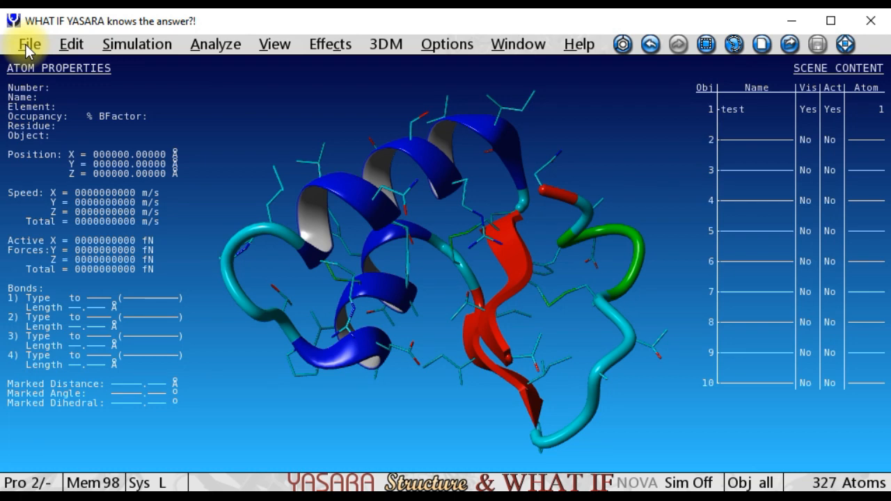
- Clean all objects in the scene to add the missing hydrogens to the protein
click(71, 46)
mouse_move(104, 270)
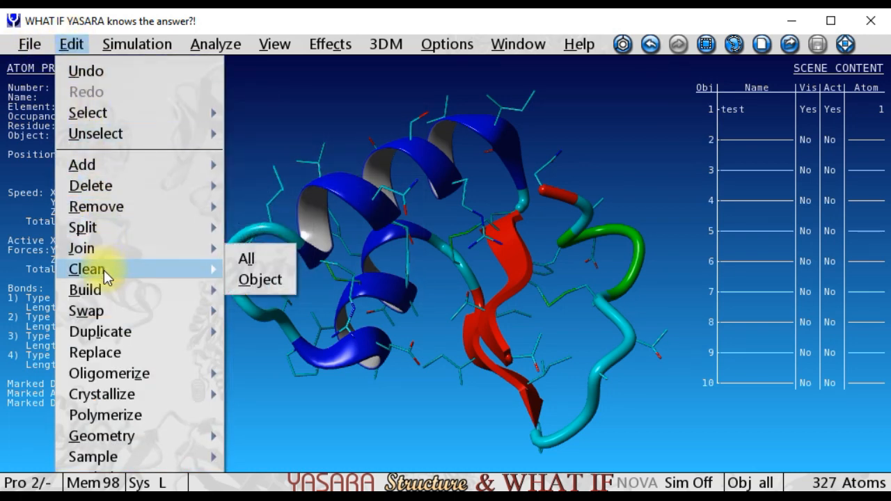
click(267, 262)
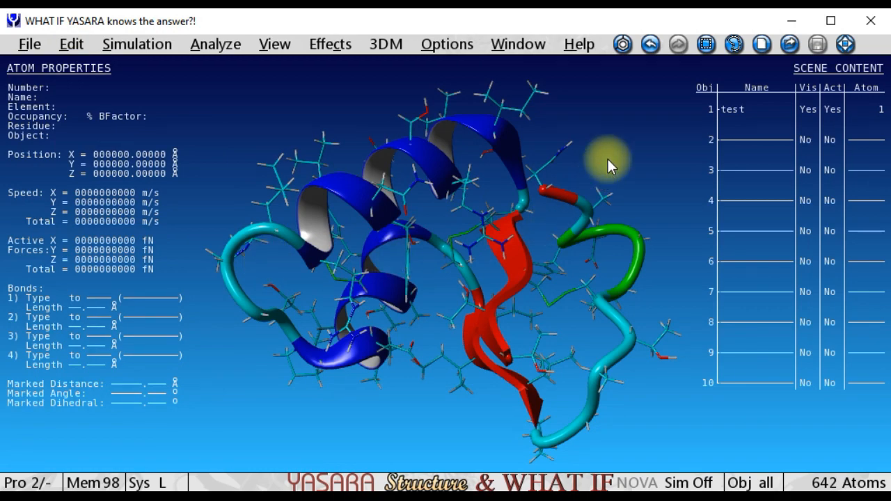
- Run the Energy minimization experiment on the cleaned protein and check its final energy in the console
drag(324, 116, 369, 102)
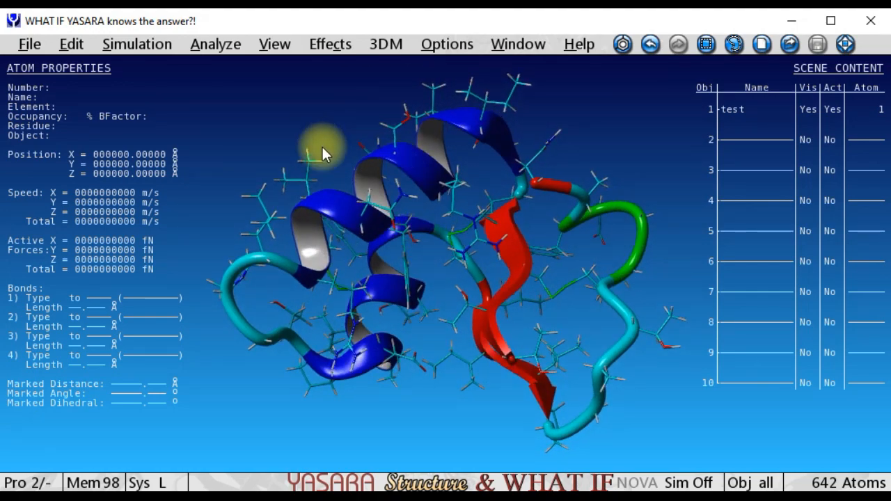
drag(322, 145, 329, 173)
right_drag(329, 173, 334, 254)
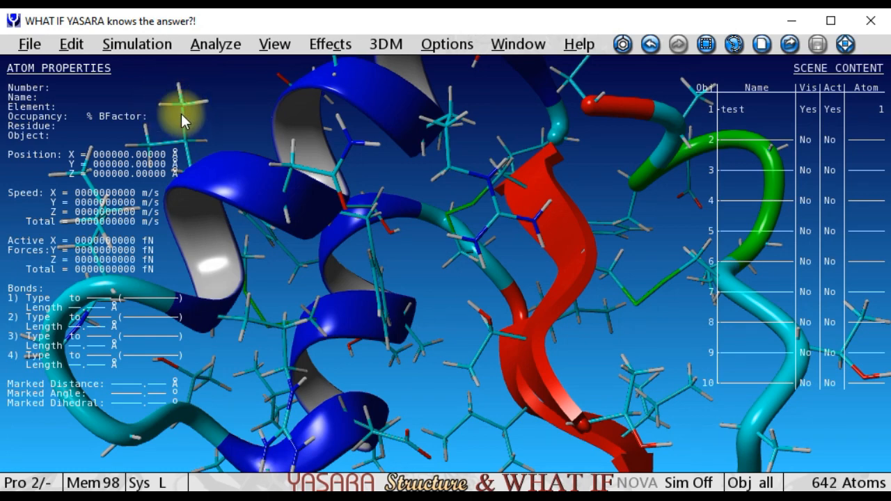
right_drag(409, 323, 396, 232)
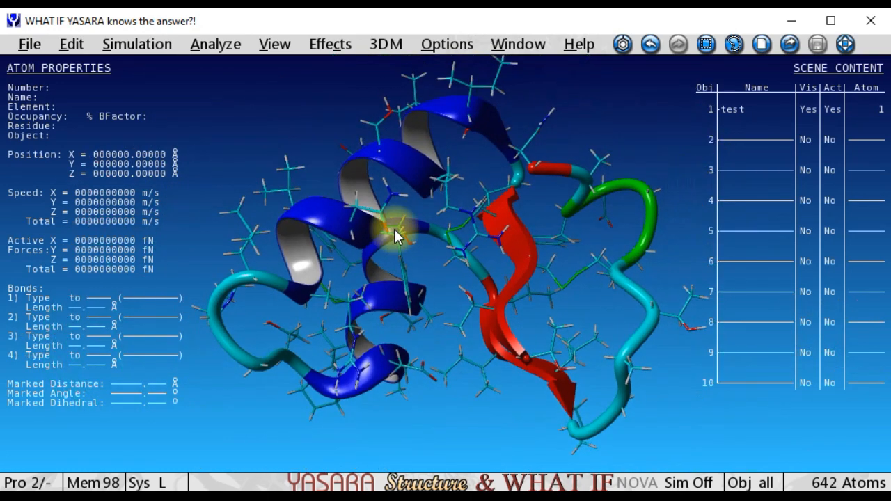
right_drag(441, 331, 429, 300)
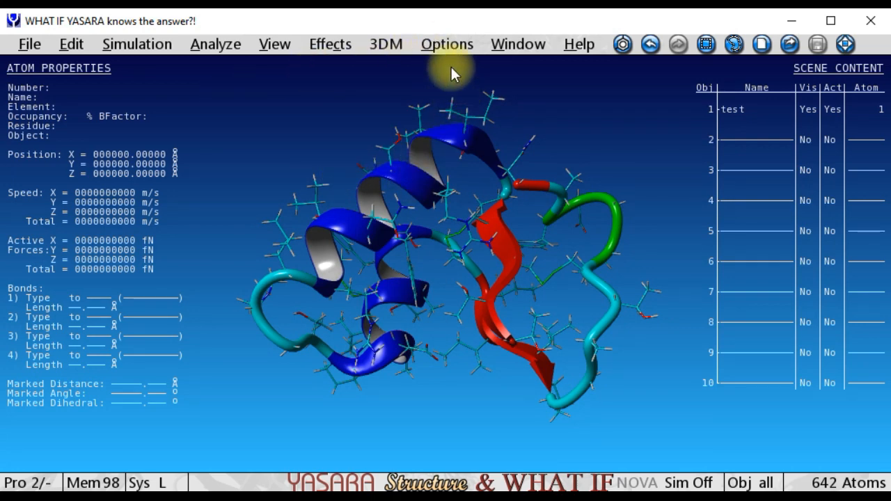
click(445, 44)
mouse_move(436, 71)
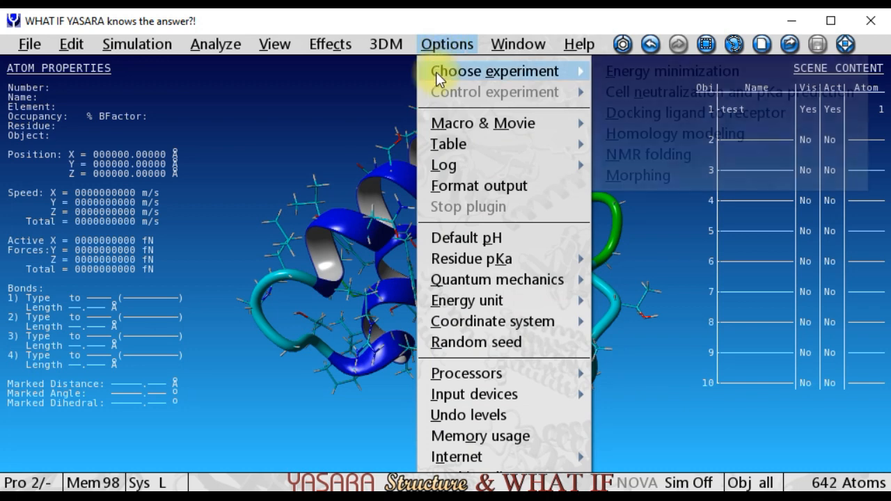
click(648, 72)
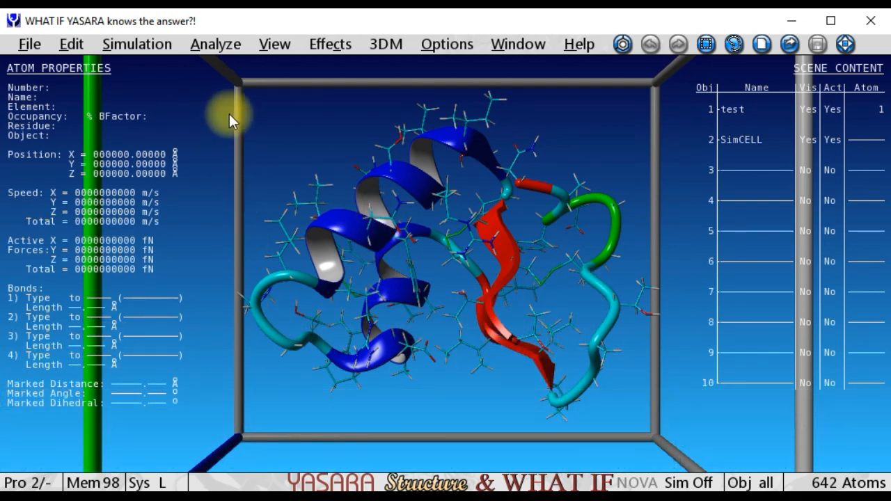
key(space)
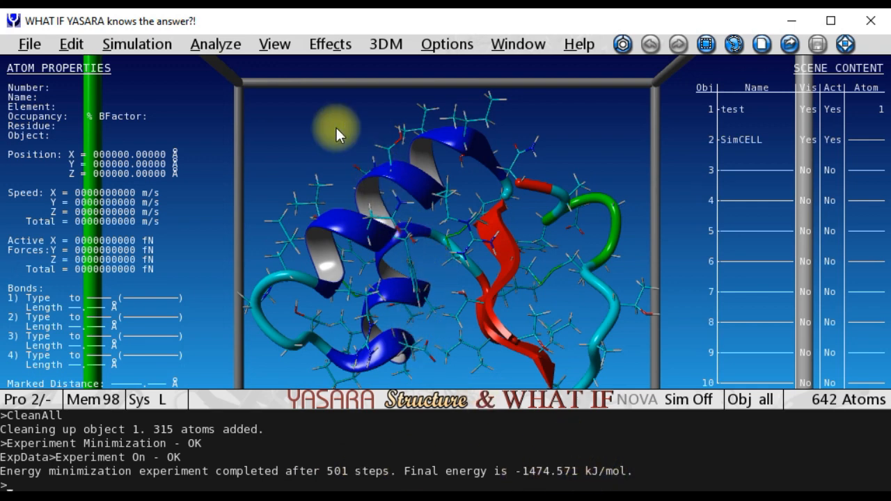
key(space)
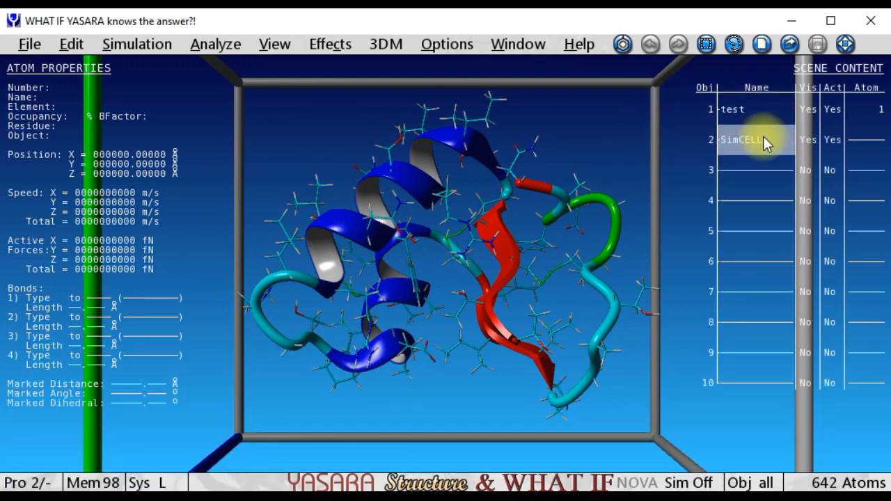
- Save the test object in PDB format as test_min.pdb in the Documents\test folder
click(743, 141)
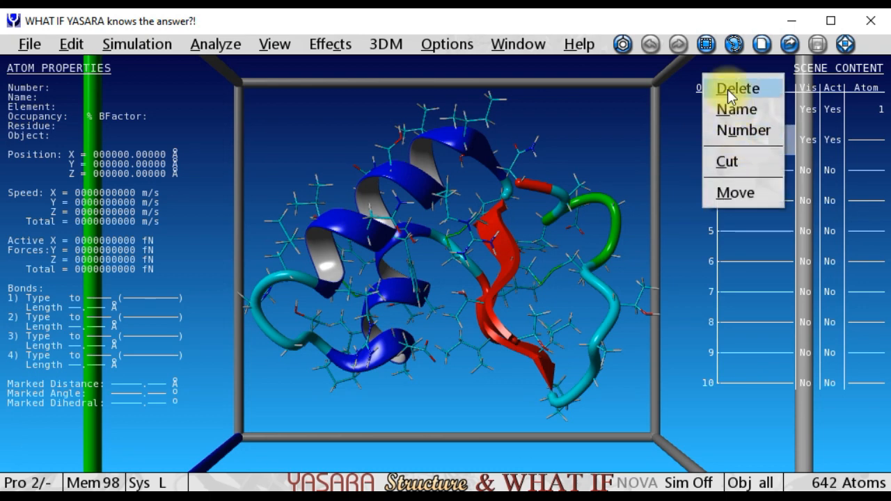
click(613, 159)
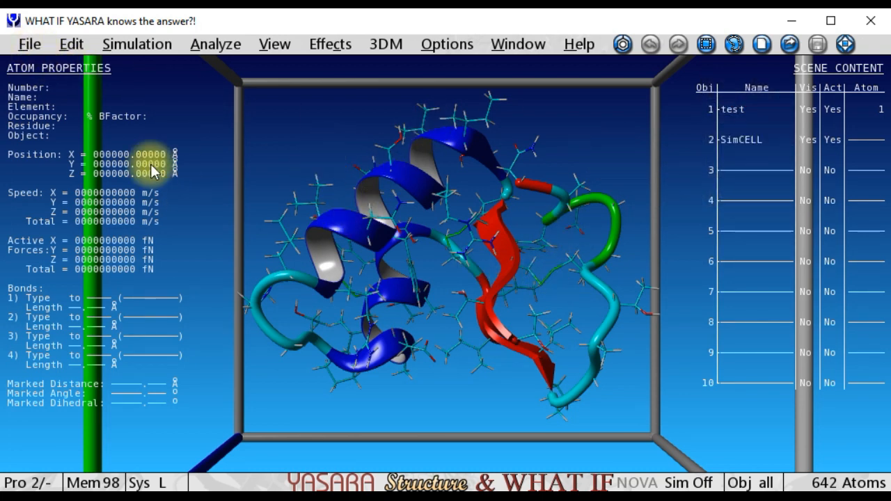
click(31, 44)
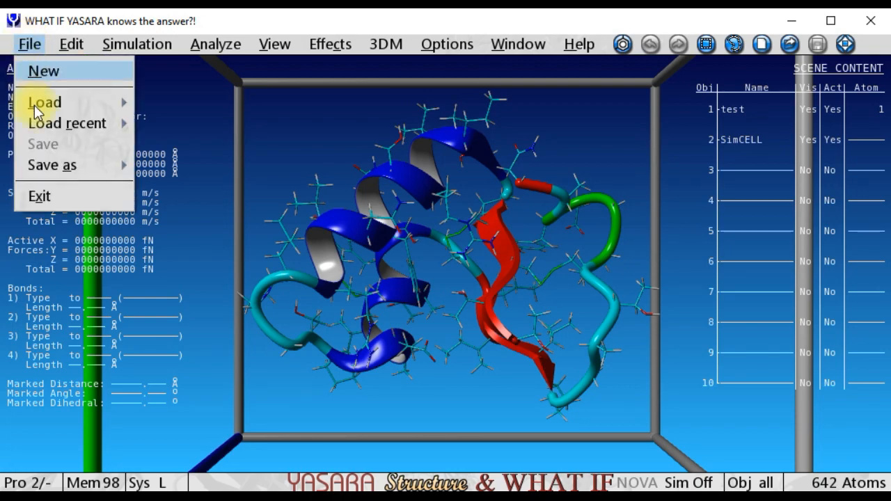
mouse_move(47, 170)
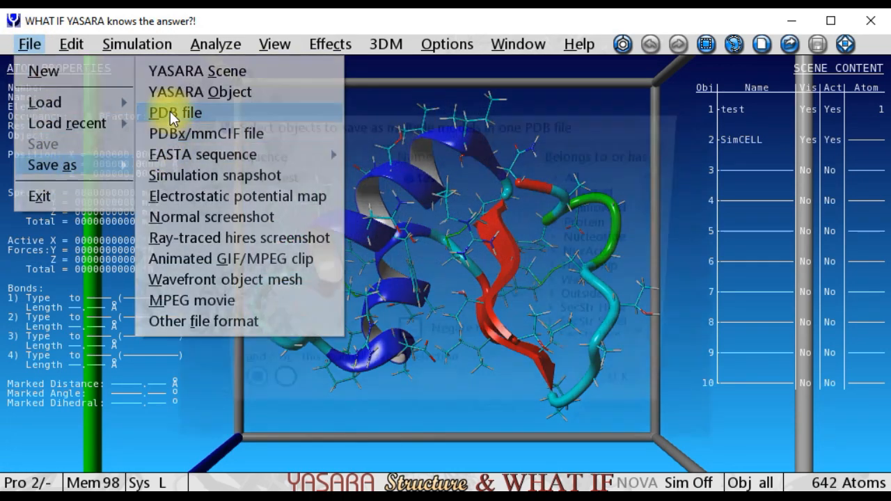
click(170, 112)
click(280, 163)
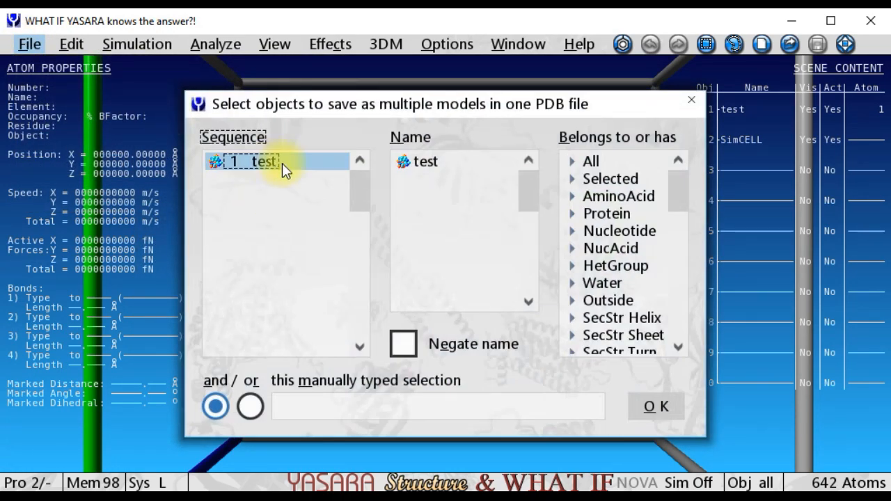
click(664, 405)
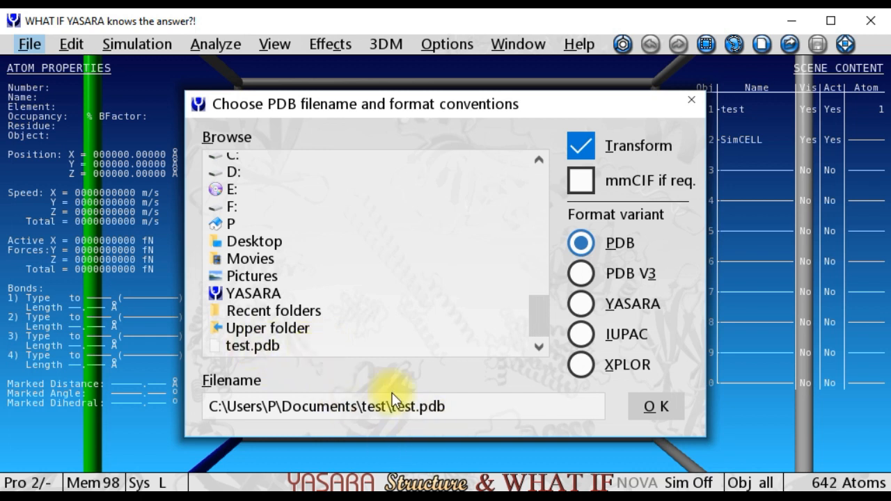
click(417, 409)
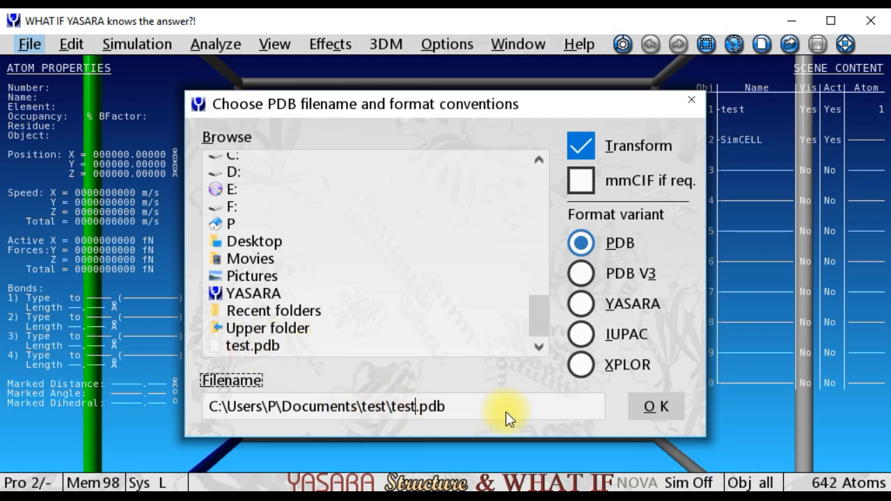
text(_min)
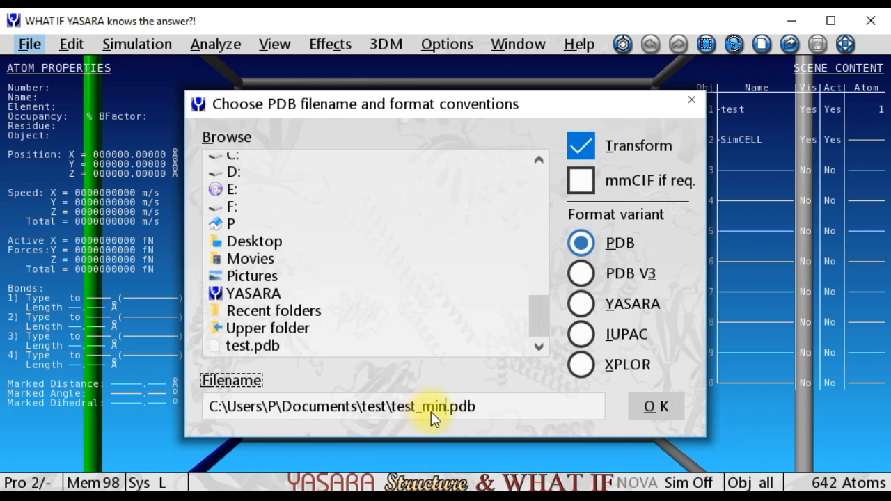
click(647, 408)
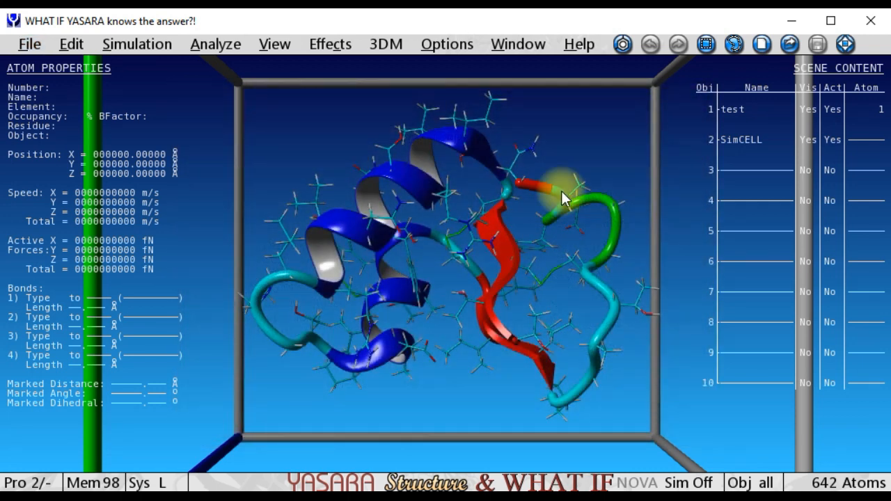
- Clear the scene and load the ligand file AB.sdf from the test folder
click(761, 43)
click(718, 9)
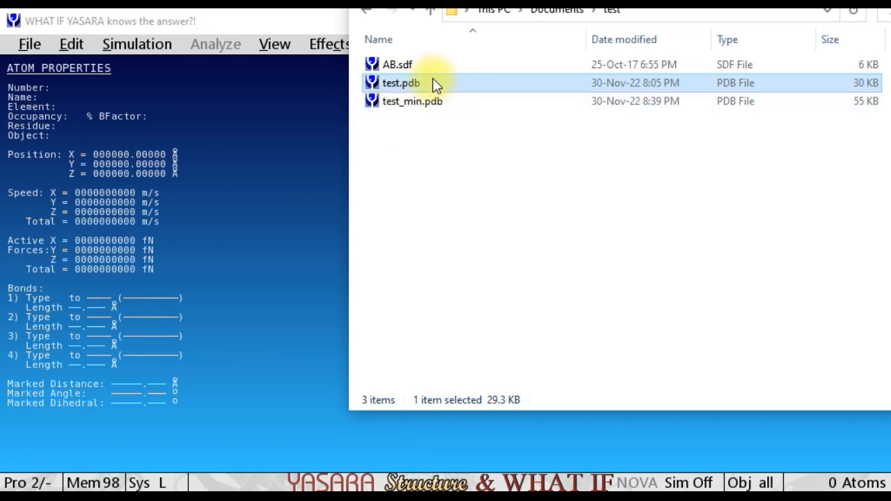
click(404, 70)
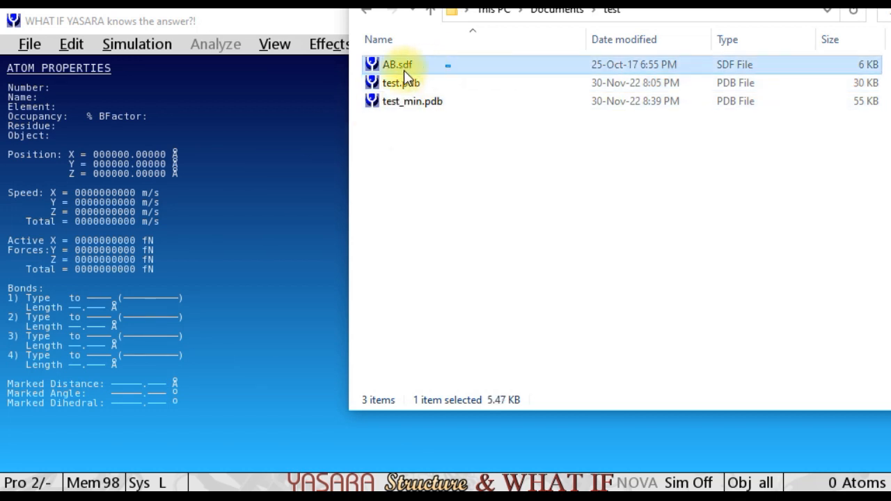
drag(412, 67, 251, 156)
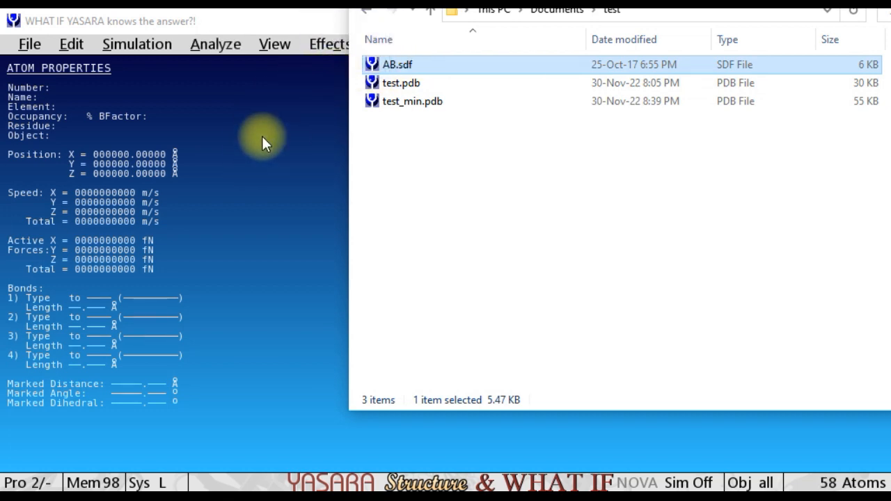
- Switch the loaded ligand's display between ball, ball-and-stick and stick styles, keep the stick style, and inspect the structure from several sides
click(281, 275)
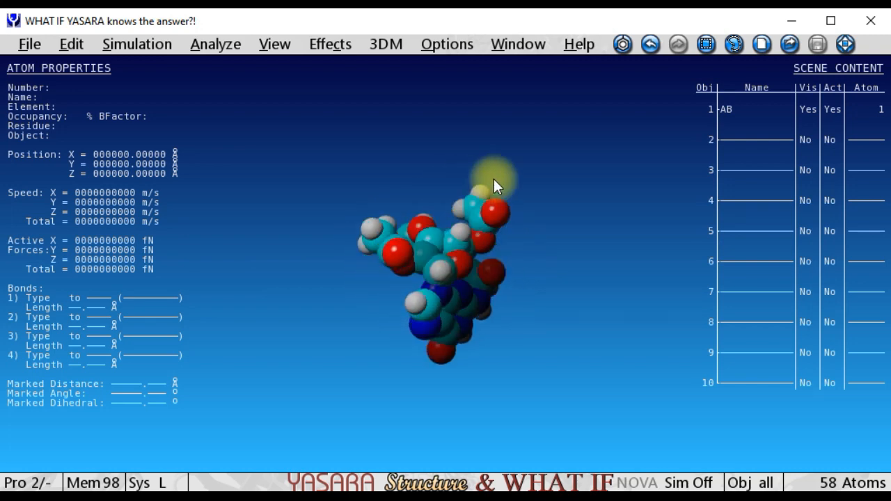
drag(494, 179, 518, 302)
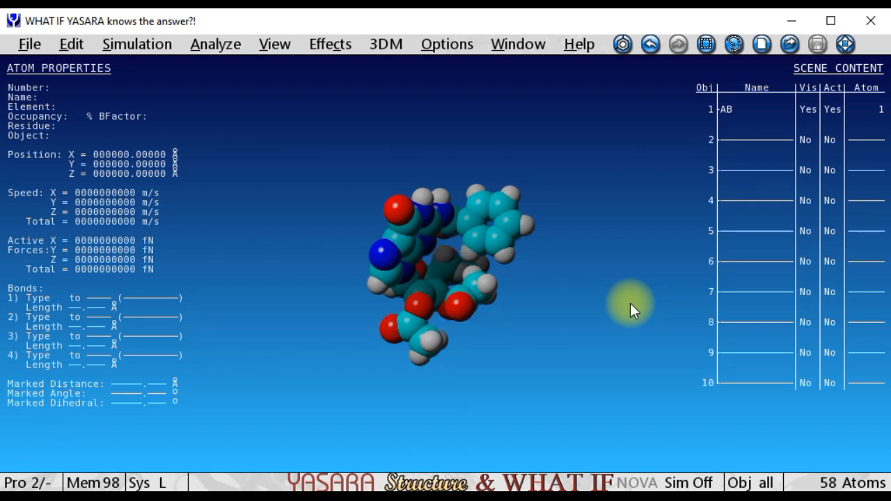
key(F2)
drag(630, 303, 526, 325)
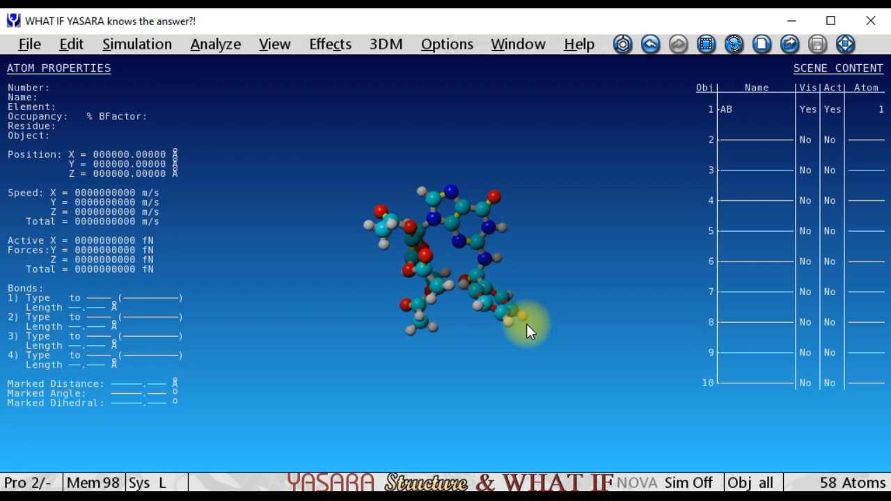
key(F1)
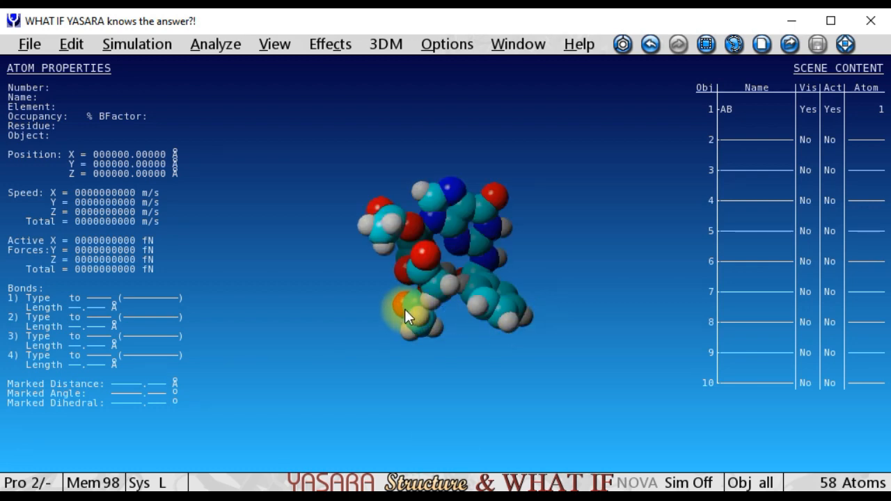
drag(467, 274, 449, 282)
key(F3)
right_drag(449, 275, 434, 328)
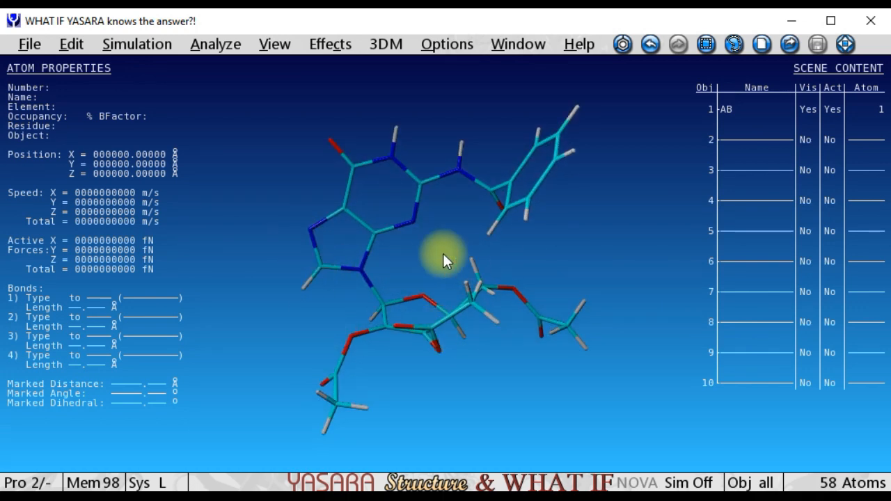
drag(443, 255, 476, 273)
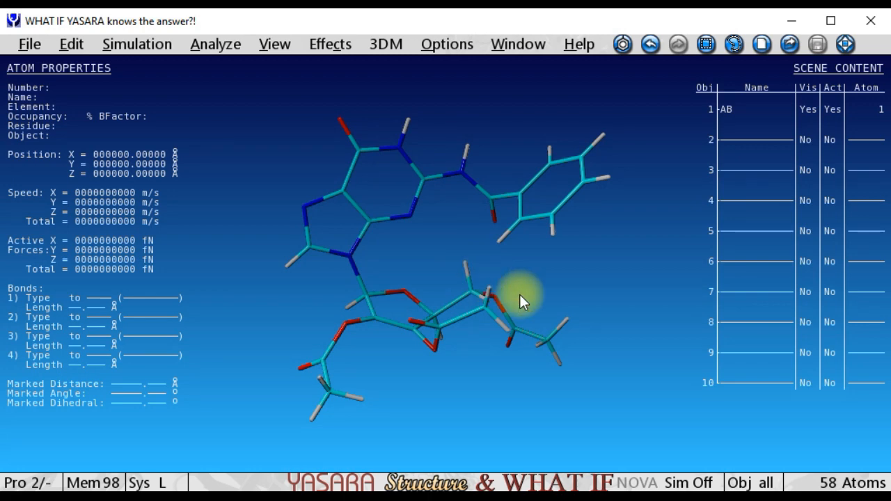
drag(472, 231, 413, 234)
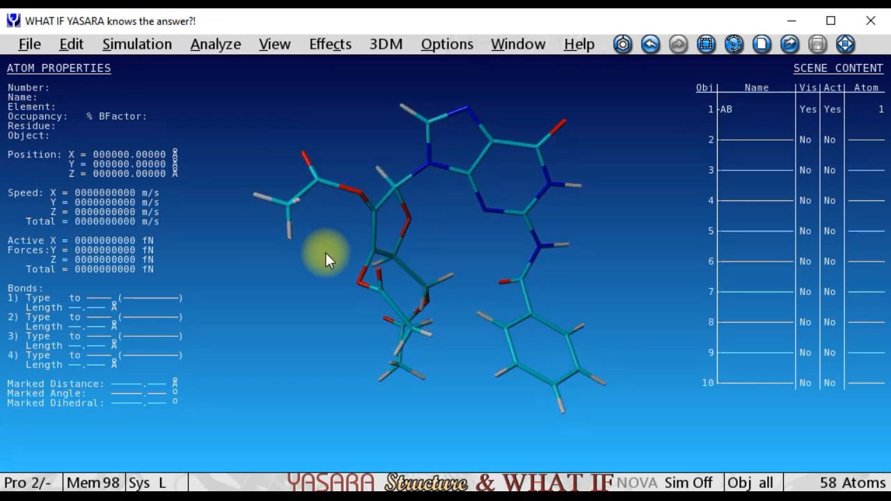
drag(325, 253, 359, 265)
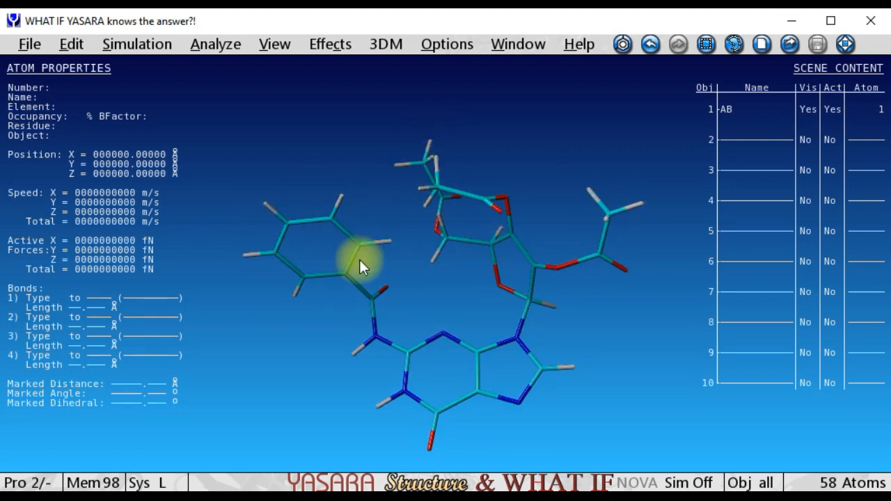
drag(469, 286, 426, 277)
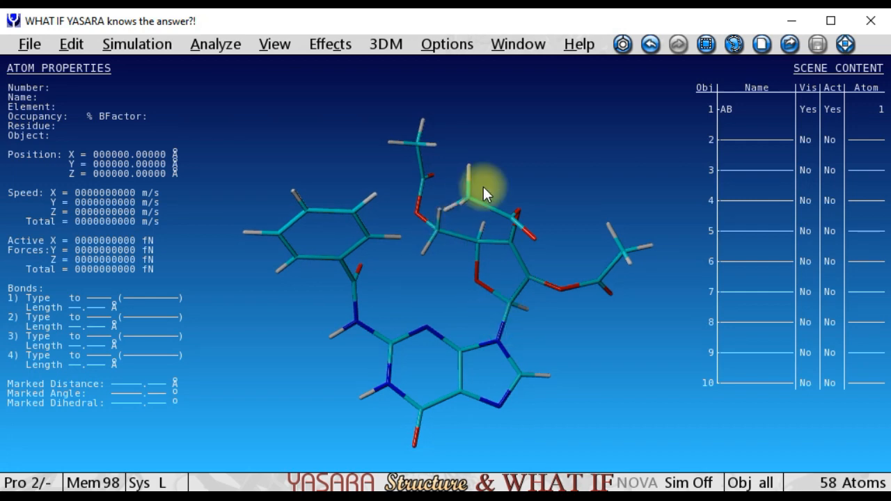
- Run the Energy minimization experiment on the AB ligand
click(453, 46)
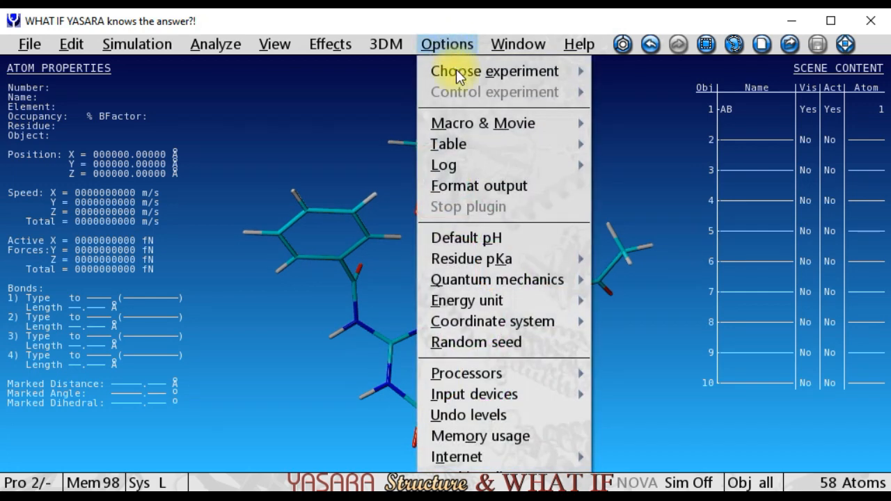
mouse_move(459, 72)
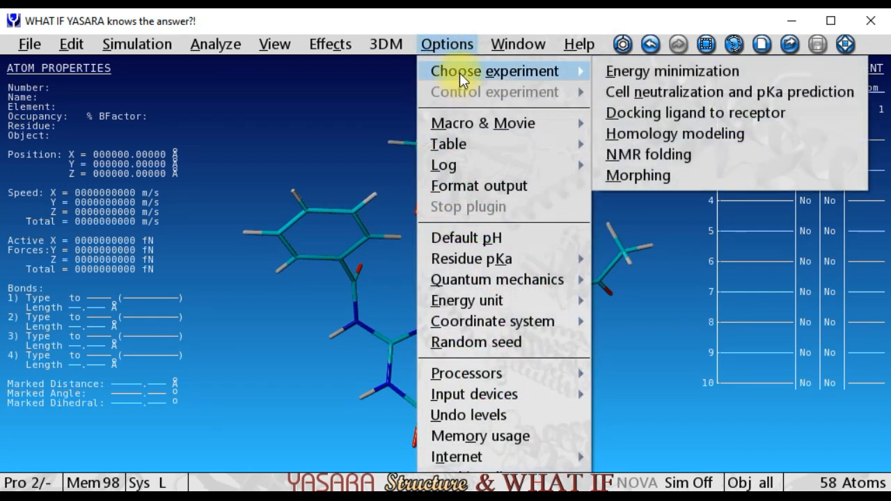
click(270, 125)
click(65, 40)
mouse_move(80, 266)
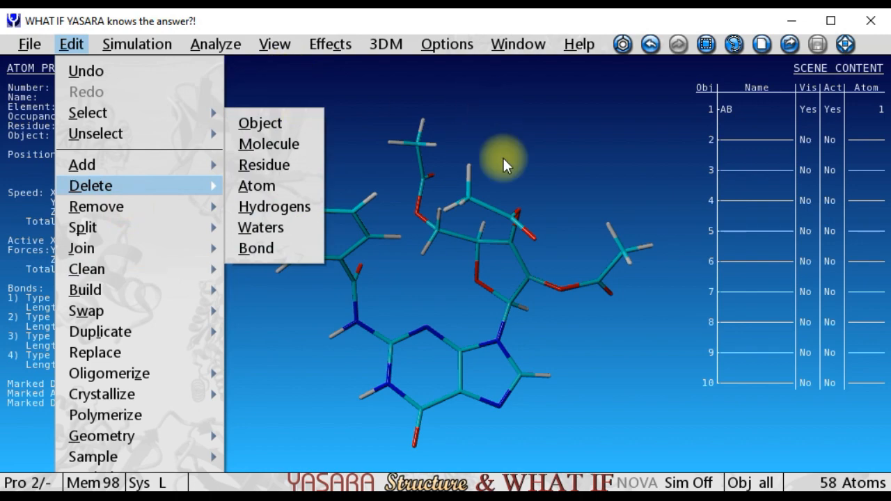
click(444, 39)
mouse_move(472, 67)
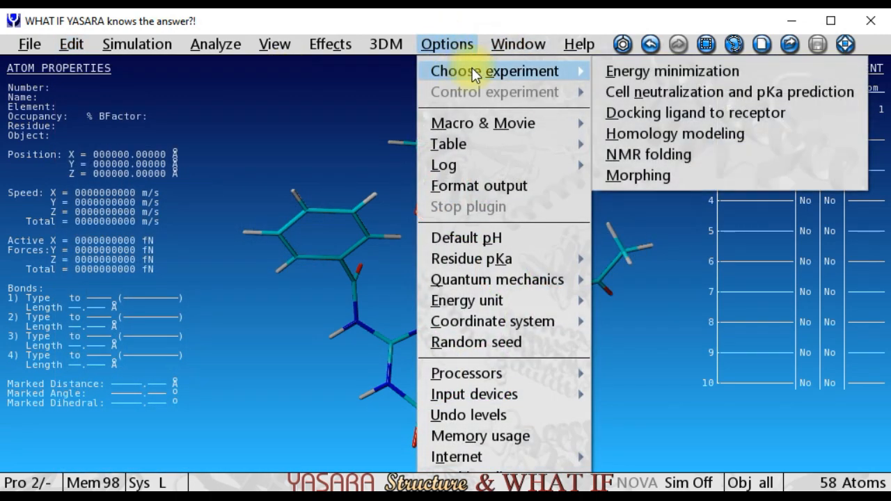
click(615, 72)
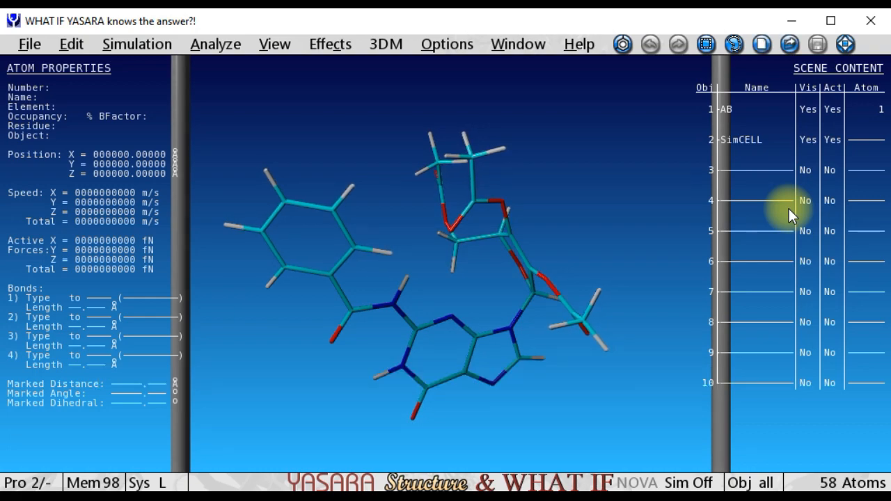
- Delete the SimCELL object from the scene, leaving the minimized ligand in place
drag(392, 209, 458, 280)
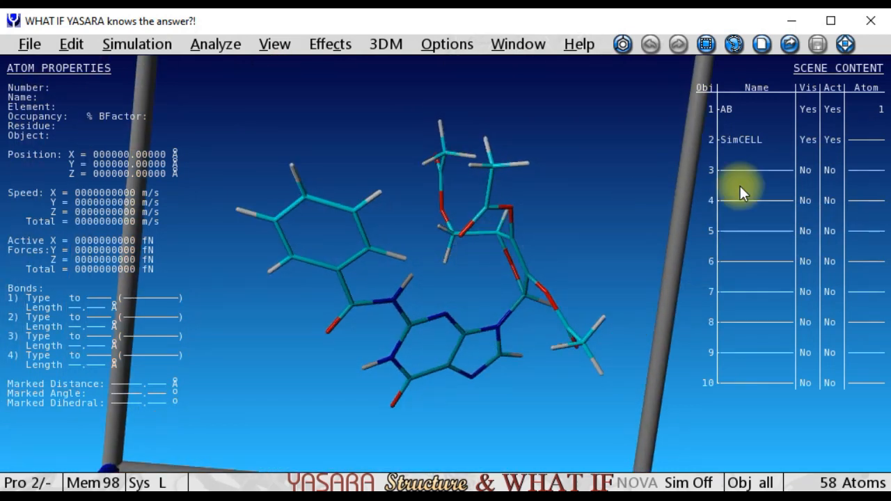
click(757, 140)
click(742, 85)
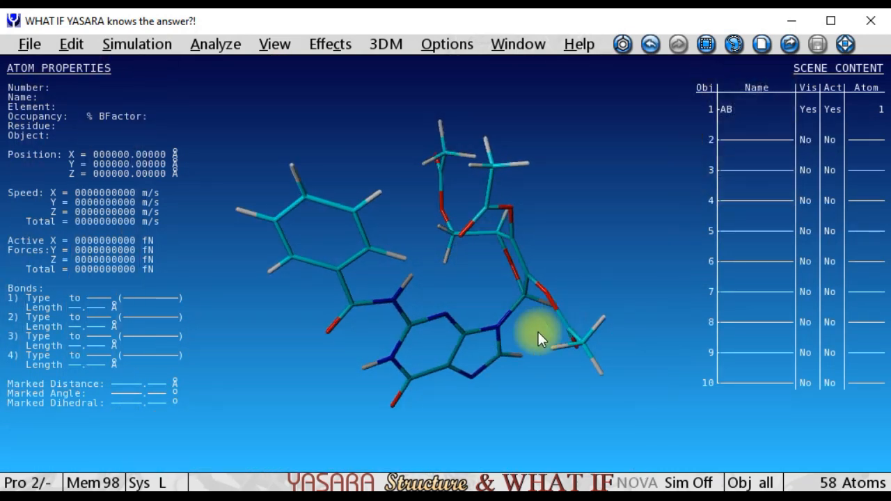
- Check the ligand's final minimization energy in the console, hide the console again and inspect the minimized structure
drag(538, 332, 465, 253)
key(space)
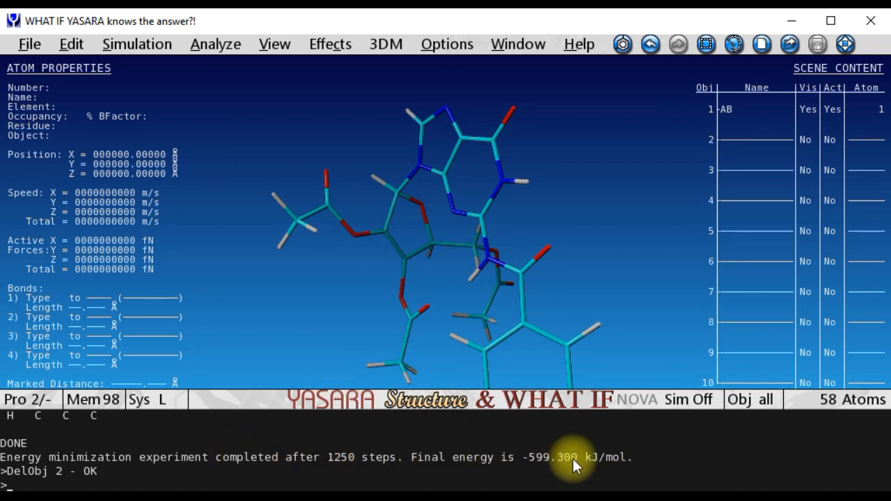
key(space)
drag(390, 316, 503, 205)
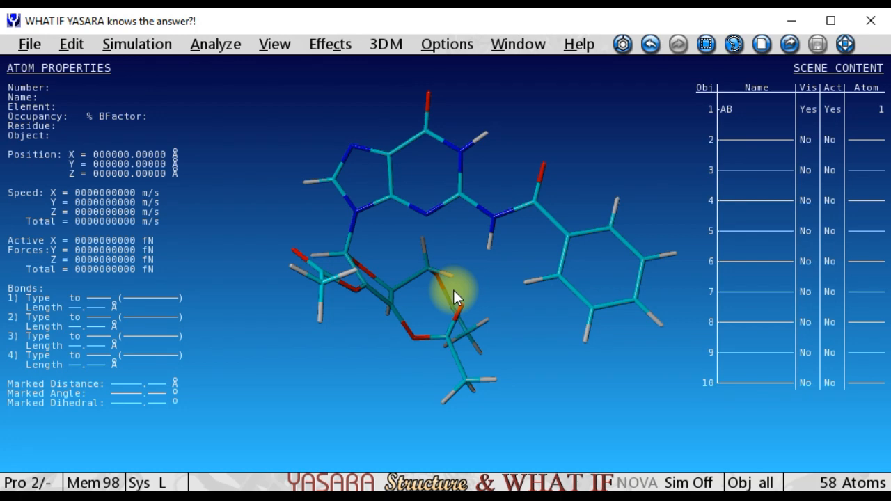
drag(453, 292, 480, 296)
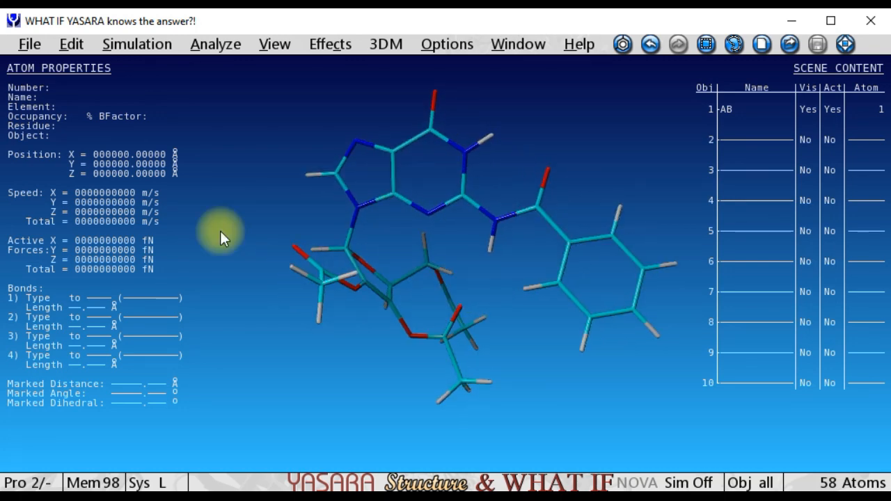
- Save the AB object in PDB format as AB.pdb in the Documents\test folder and check the file in File Explorer
click(27, 43)
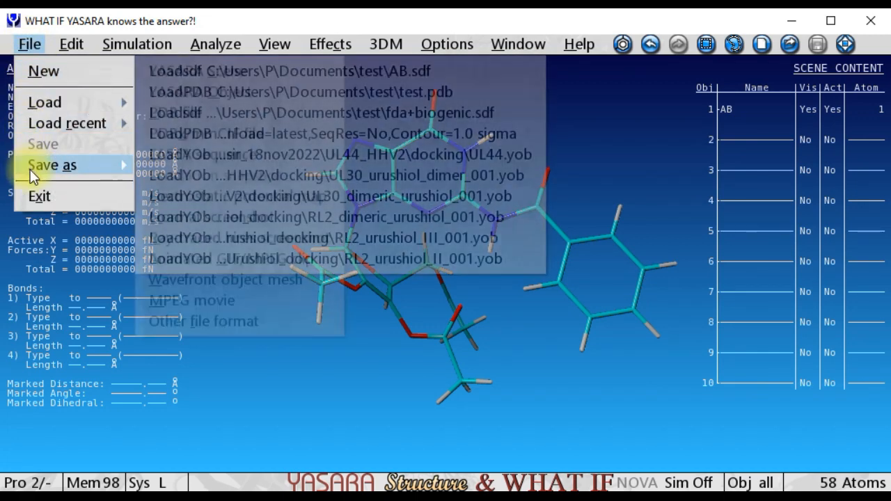
mouse_move(94, 167)
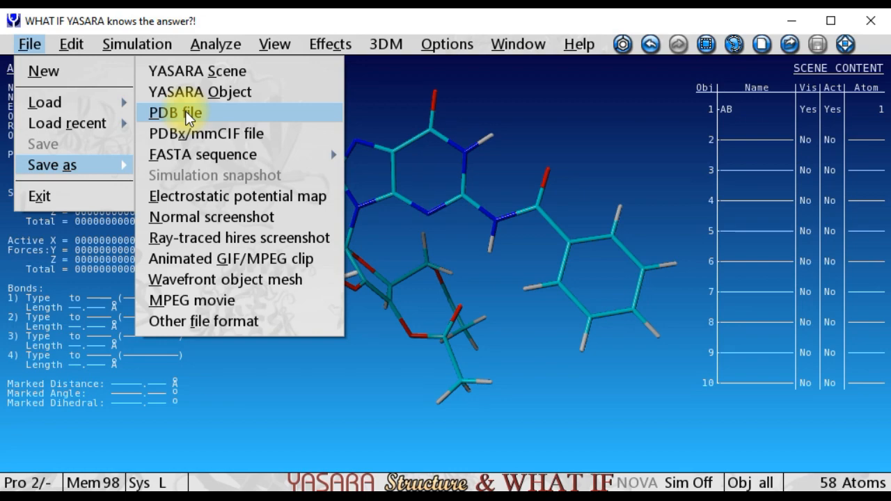
click(185, 111)
click(279, 162)
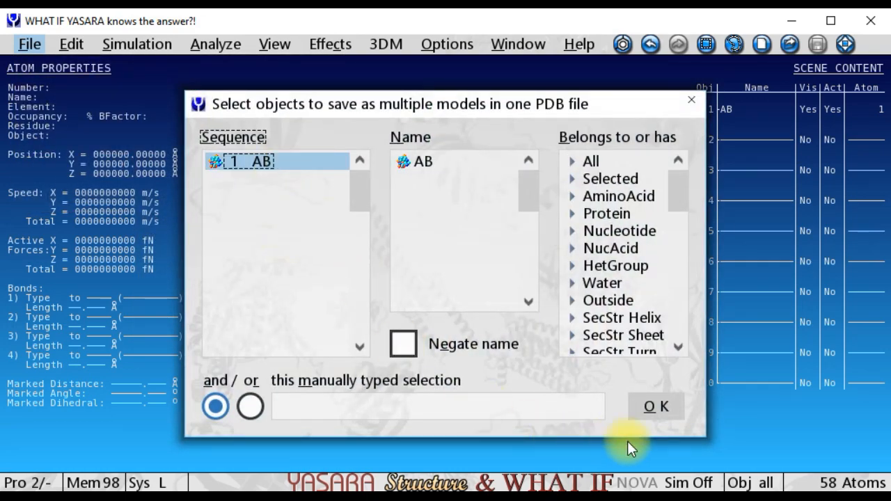
click(676, 409)
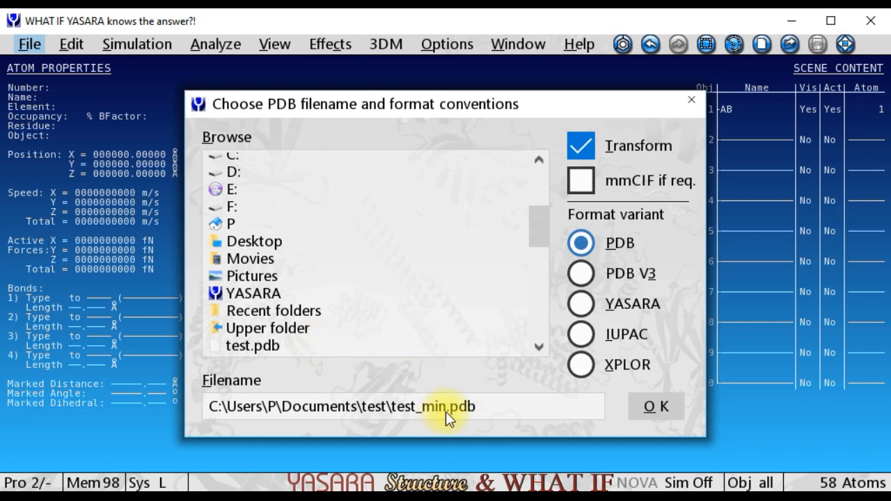
click(445, 411)
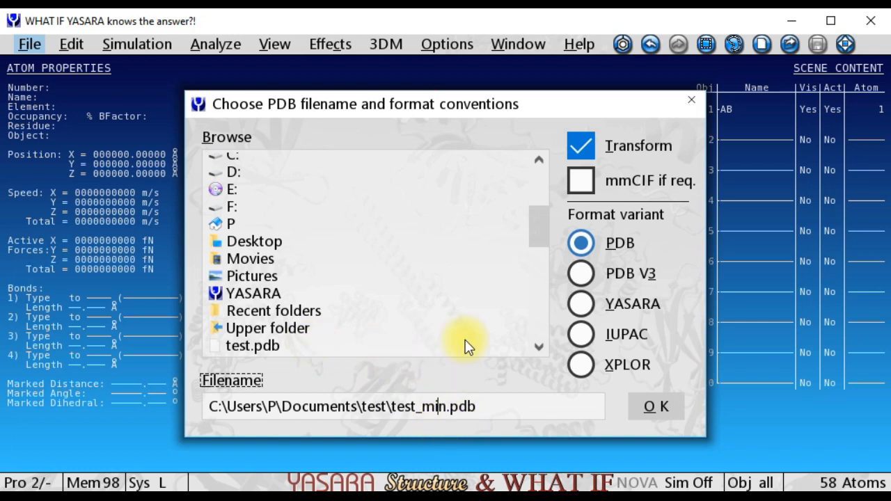
key(Right)
key(Left)
key(BackSpace)
key(BackSpace)
key(BackSpace)
key(BackSpace)
key(BackSpace)
key(BackSpace)
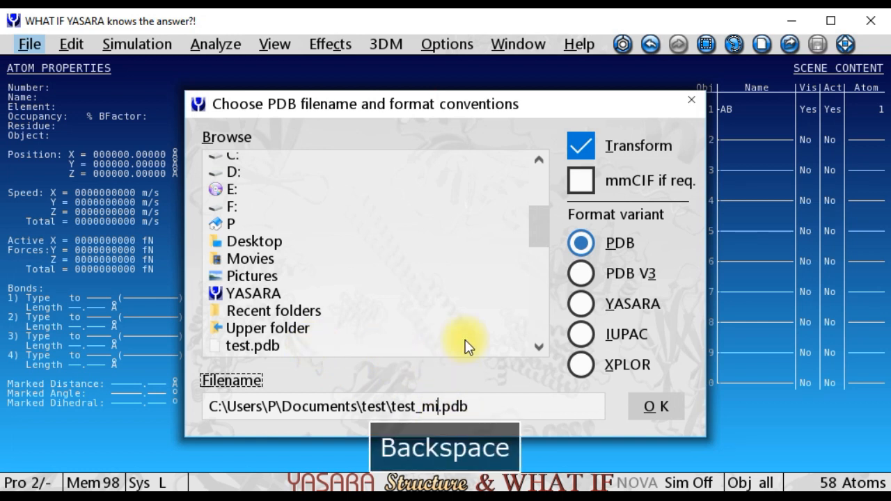
key(BackSpace)
key(BackSpace)
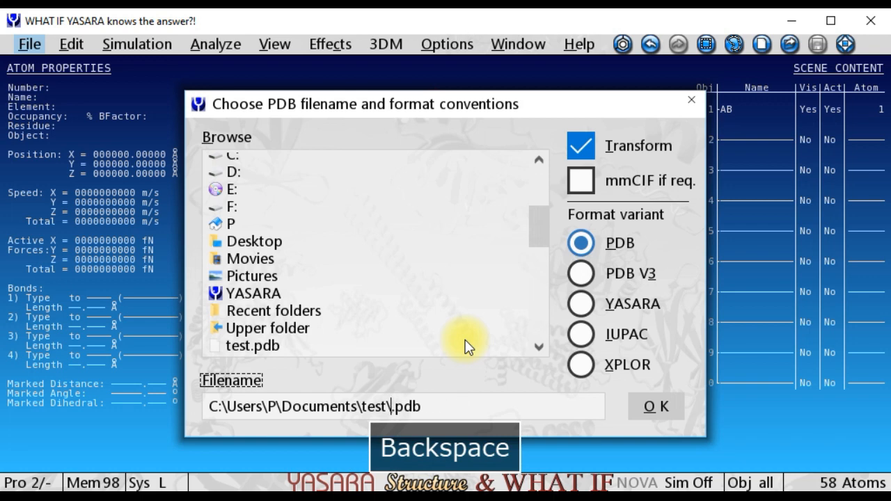
text(AB)
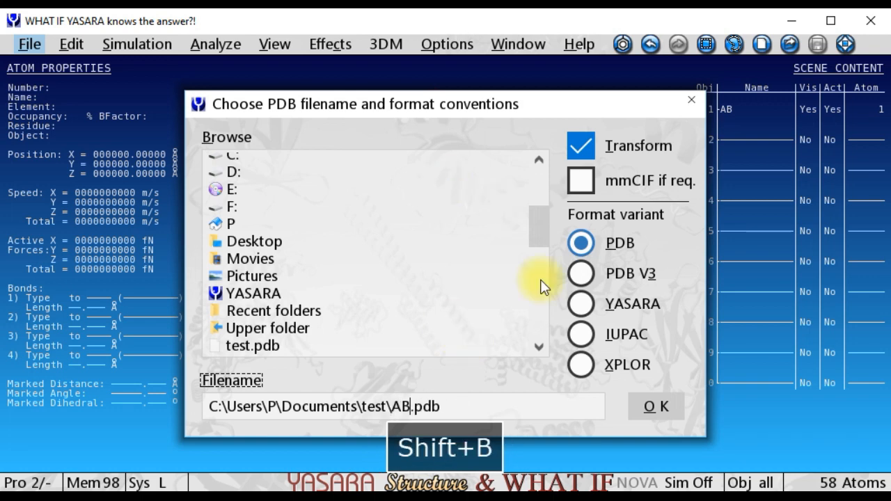
click(654, 405)
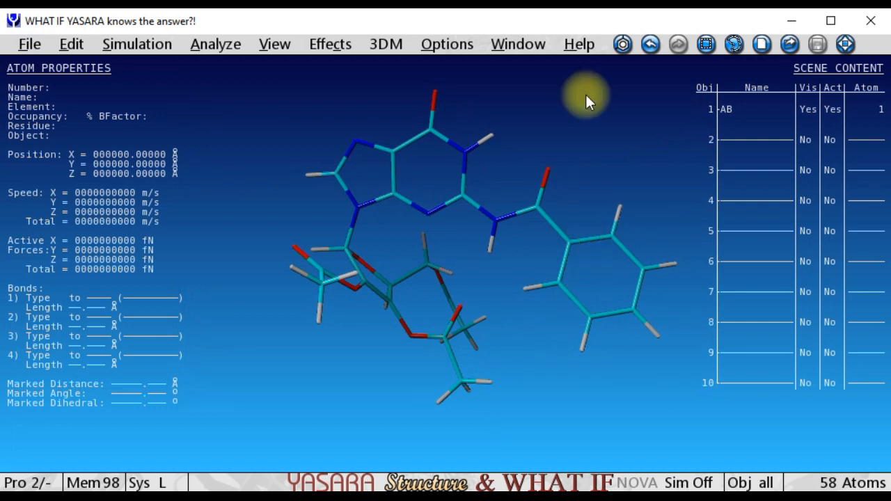
key(alt+Tab)
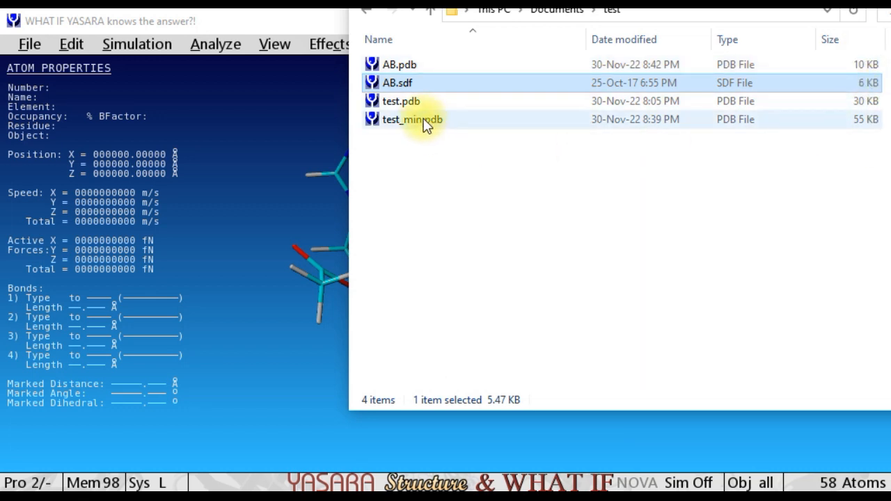
click(290, 109)
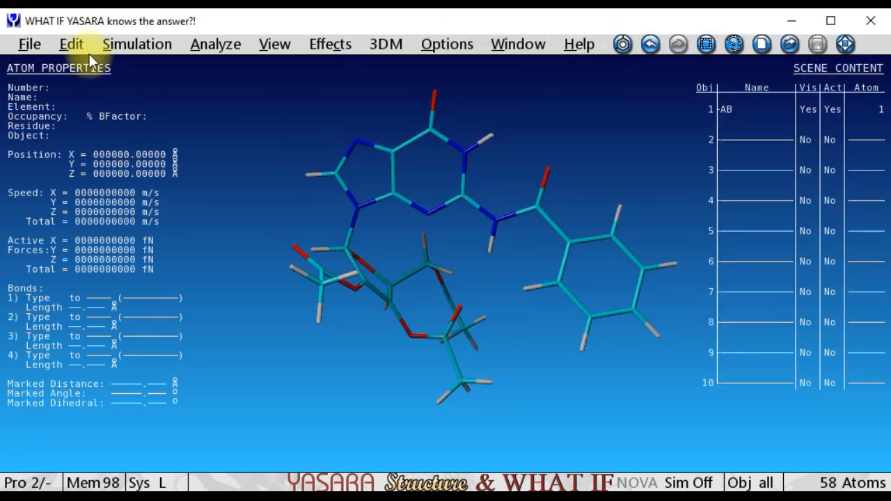
- Start exporting the AB object to another file format and choose sdf - MDL MOL as the format
click(27, 44)
mouse_move(44, 163)
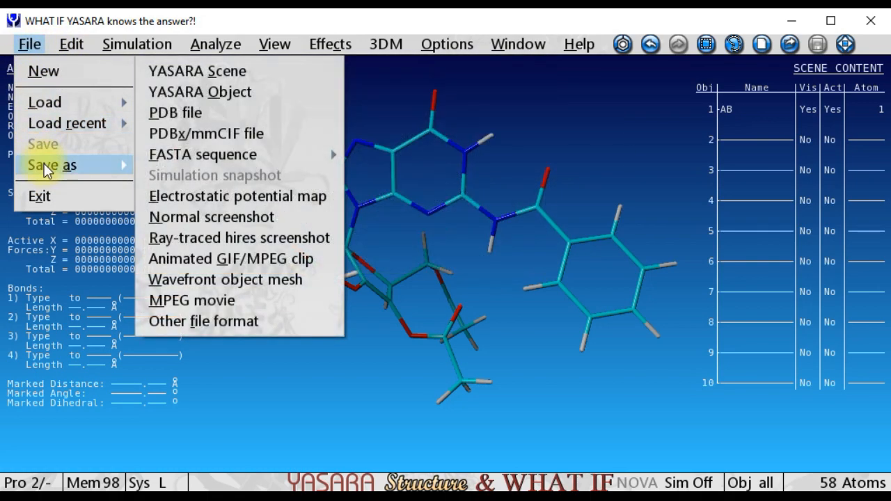
click(201, 321)
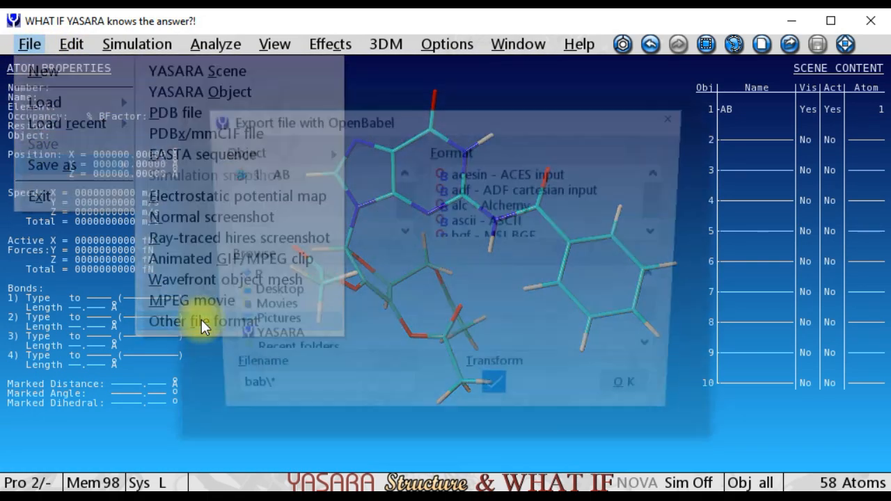
click(267, 161)
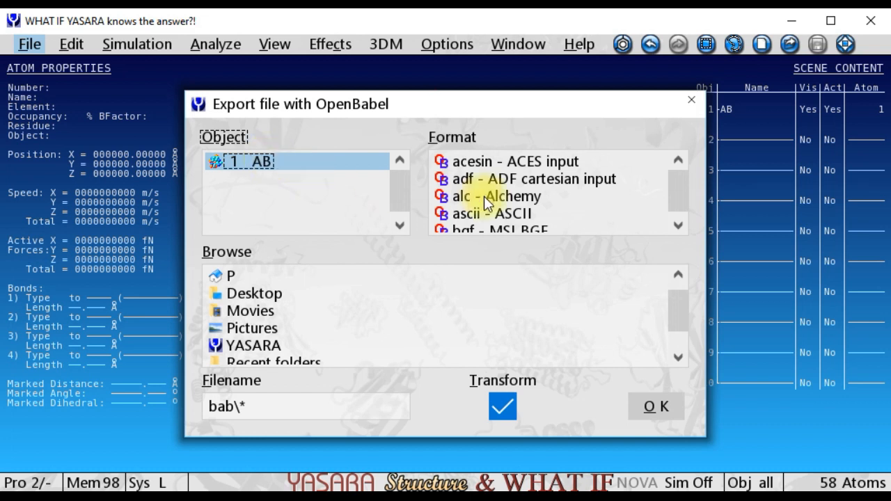
drag(684, 186, 678, 228)
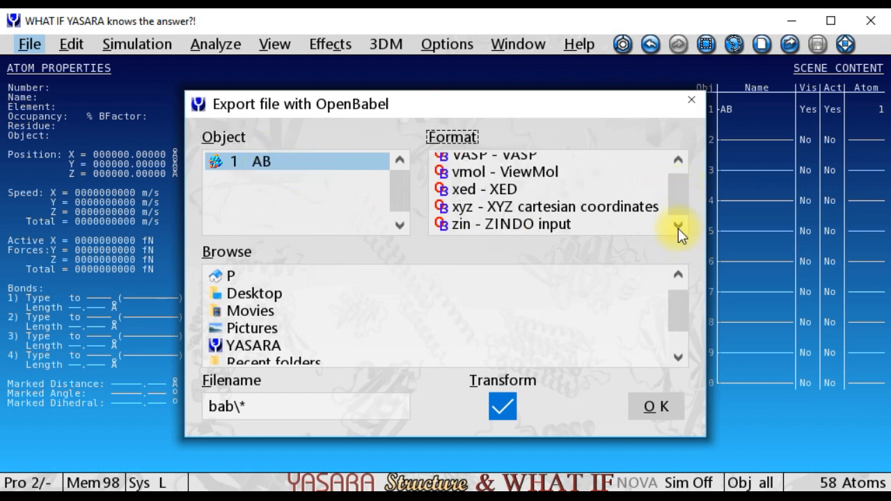
drag(679, 161, 677, 163)
click(513, 179)
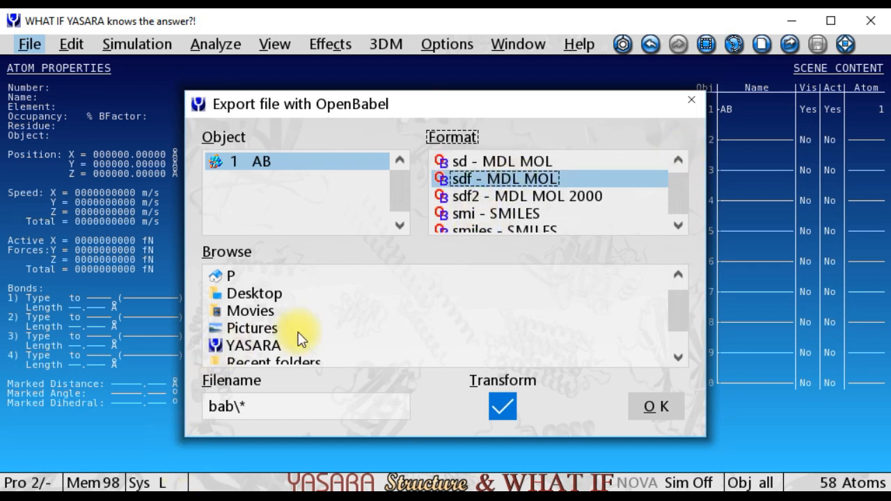
- Choose the Documents\test folder as the destination for the SDF export
scroll(289, 318, down, 3)
scroll(289, 318, down, 1)
scroll(289, 318, up, 5)
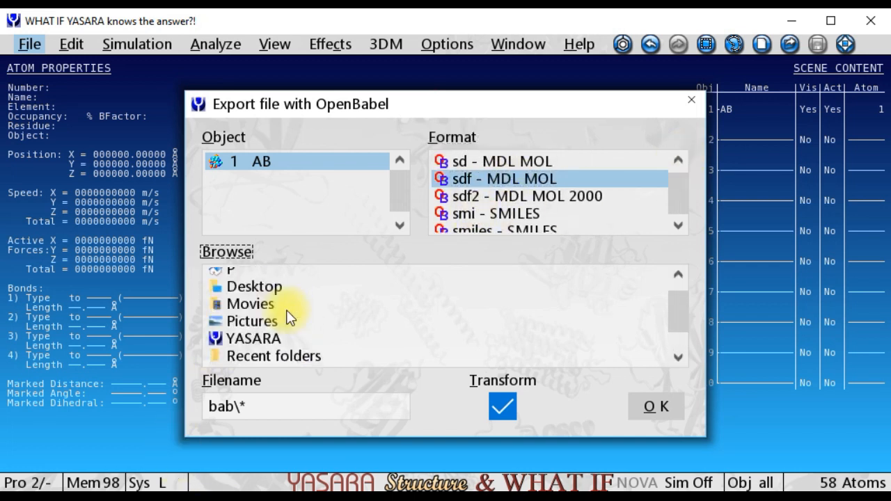
scroll(288, 318, up, 4)
click(230, 343)
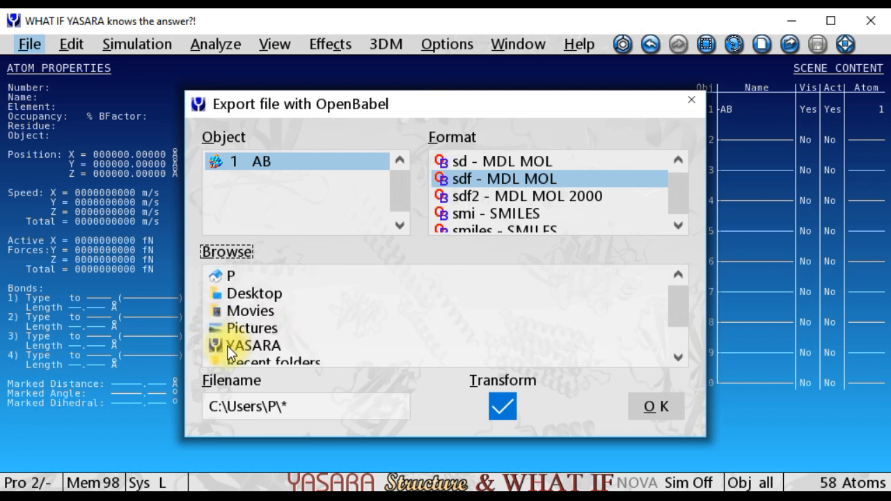
scroll(285, 347, down, 8)
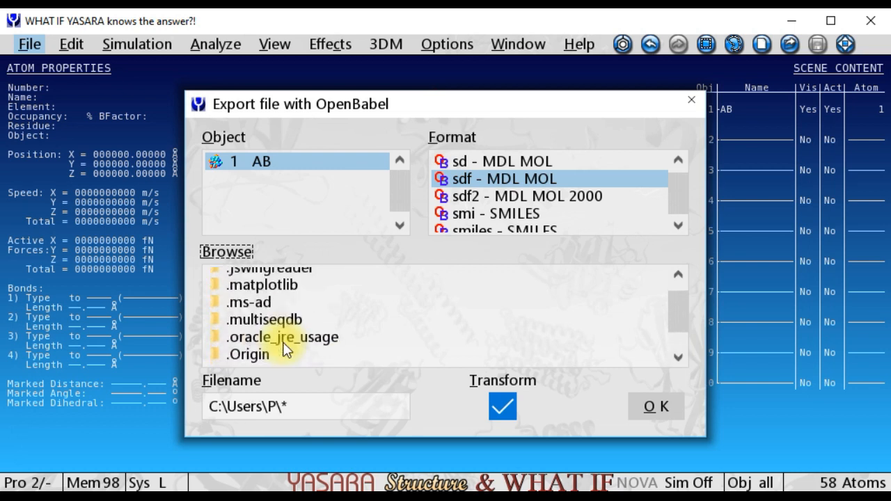
scroll(285, 346, up, 3)
scroll(284, 343, down, 3)
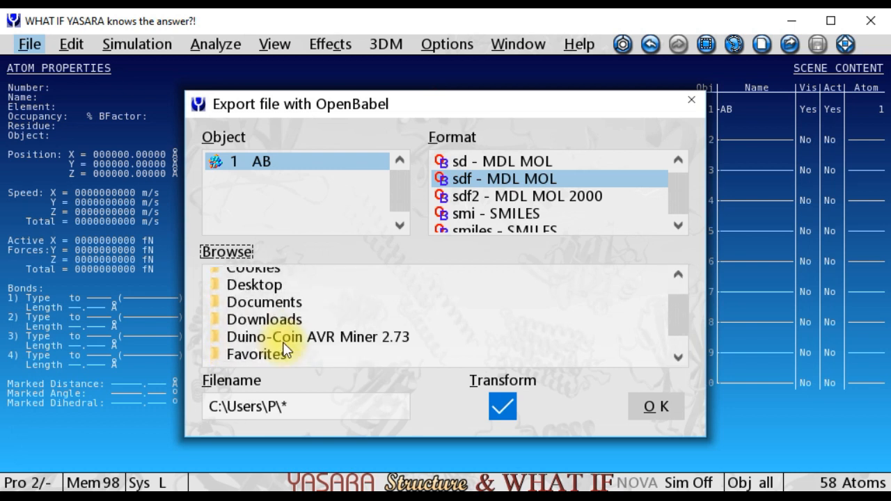
click(260, 305)
scroll(285, 318, down, 15)
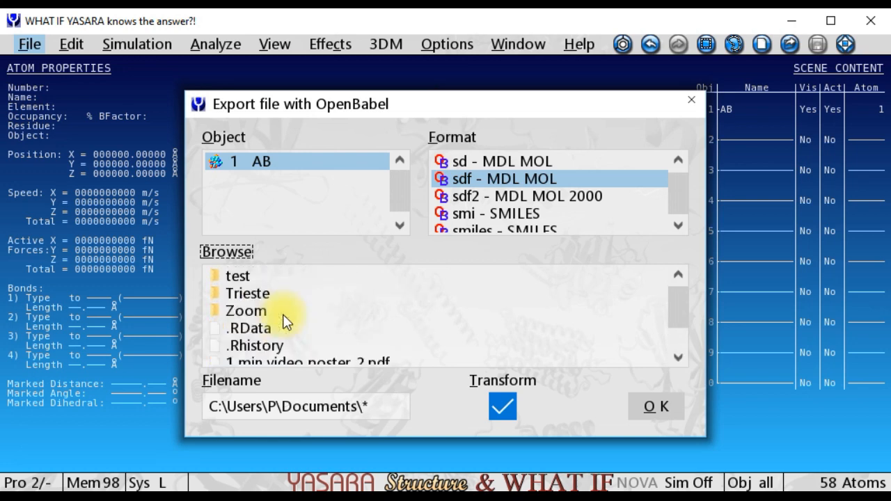
scroll(279, 318, down, 3)
scroll(282, 318, up, 3)
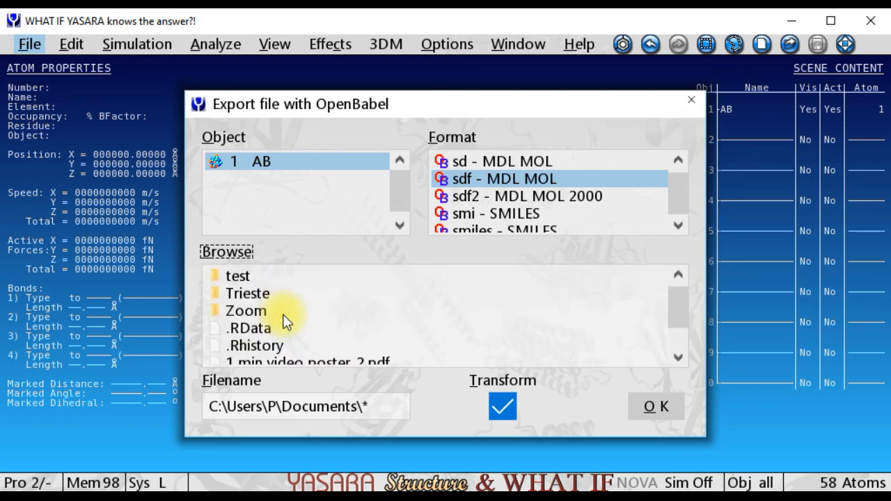
click(236, 276)
- Name the export file ab_min.sdf and export the AB object
click(395, 407)
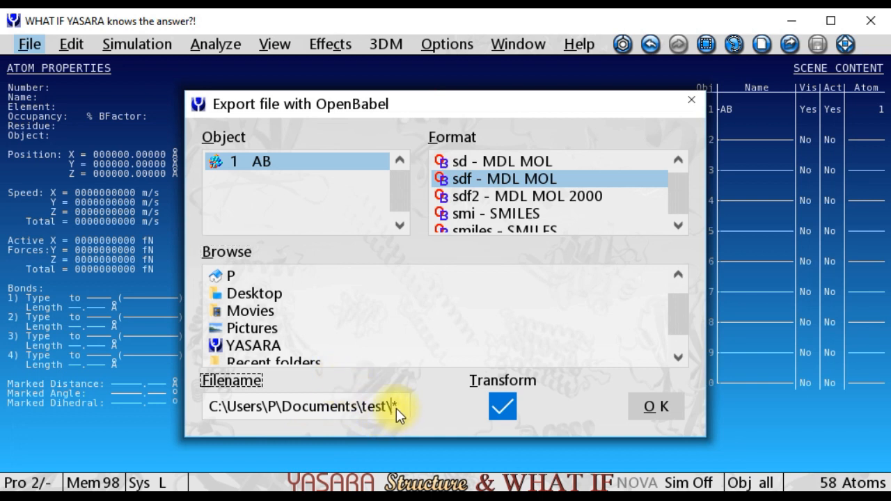
key(Right)
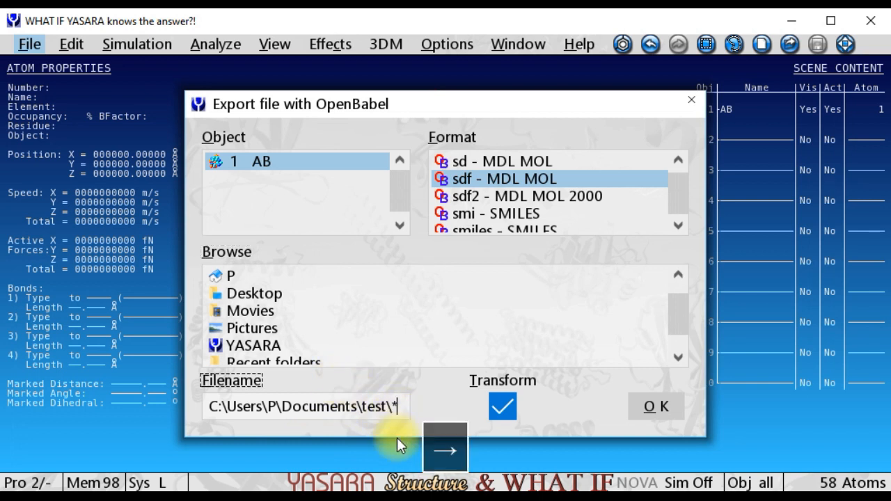
key(BackSpace)
text(ab_)
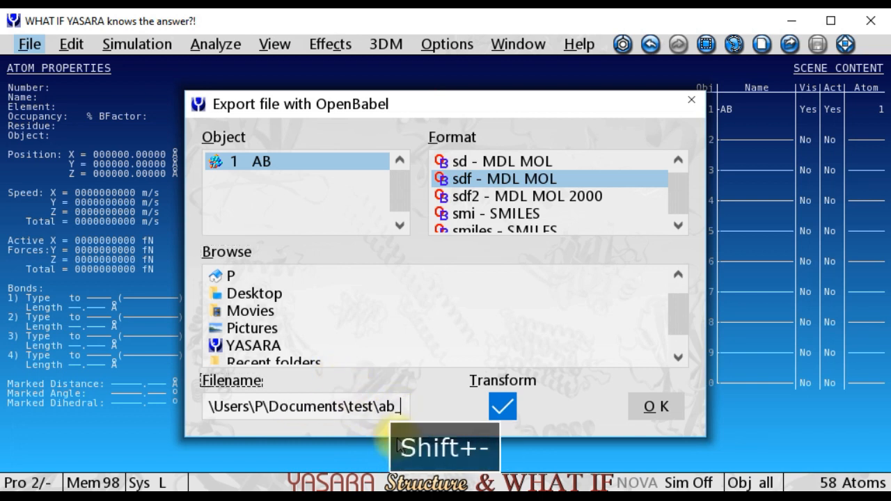
text(min.sdf)
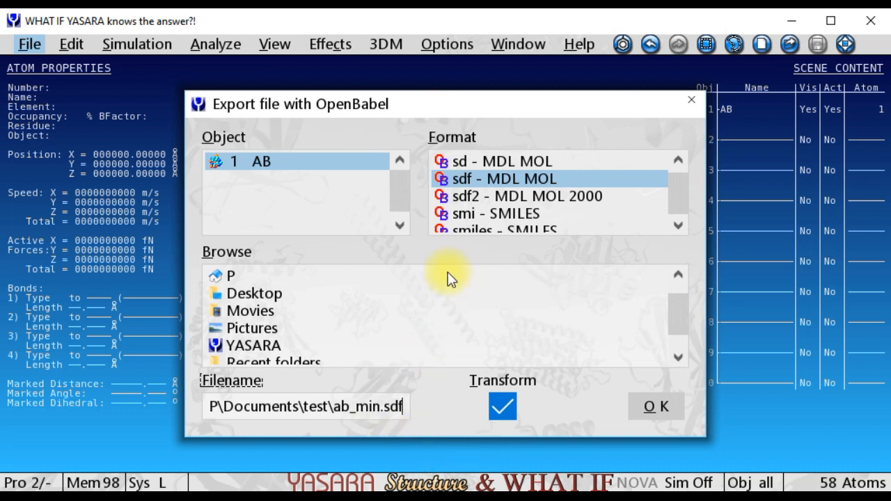
click(656, 407)
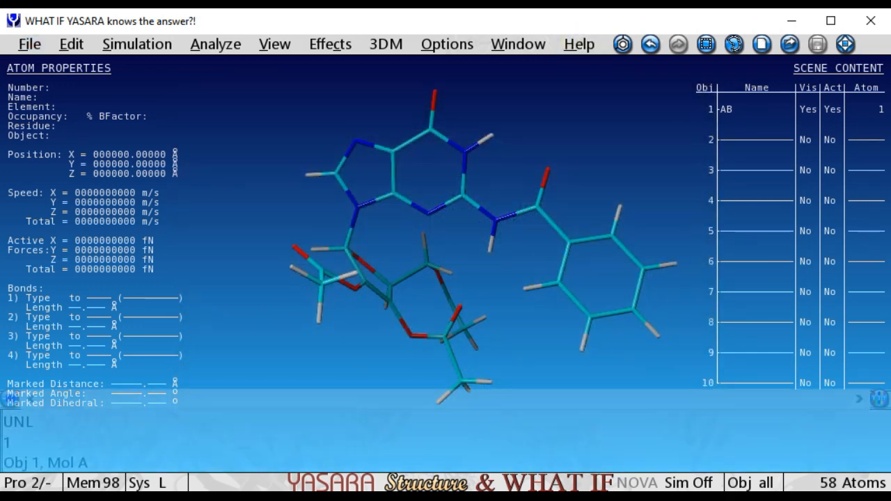
- Switch to File Explorer and examine the original and minimized structure files in the test folder
key(alt+Tab)
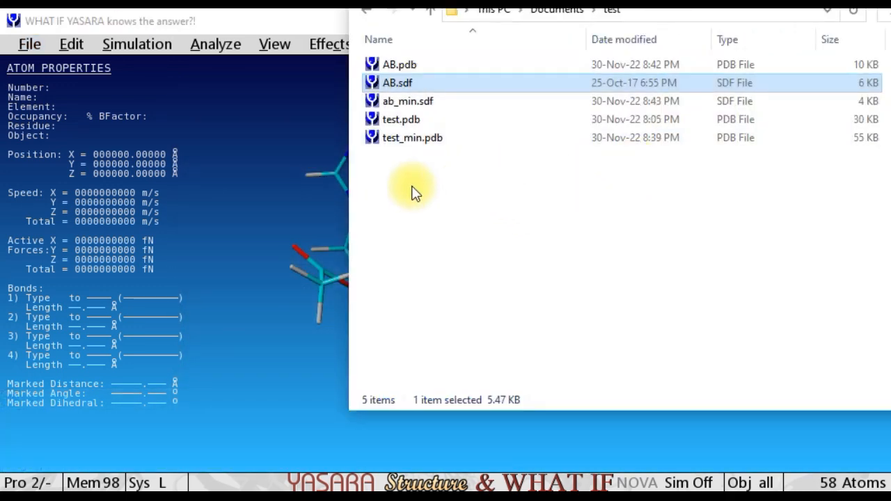
click(504, 260)
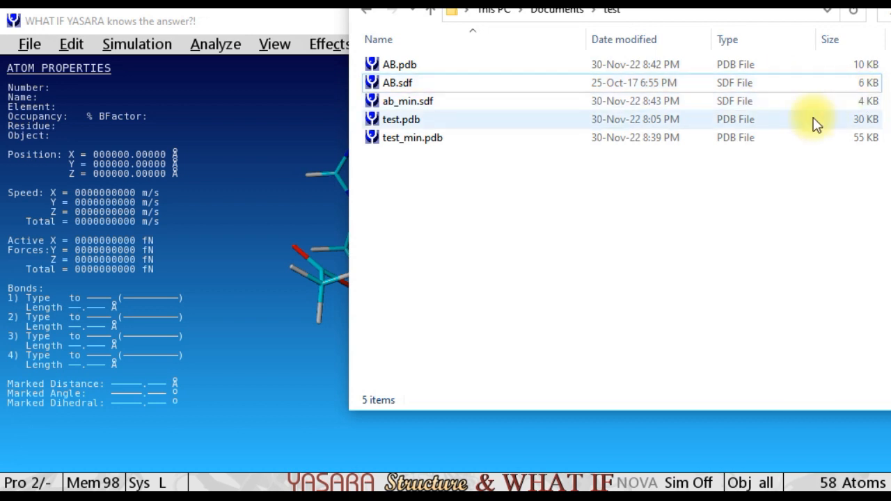
click(225, 148)
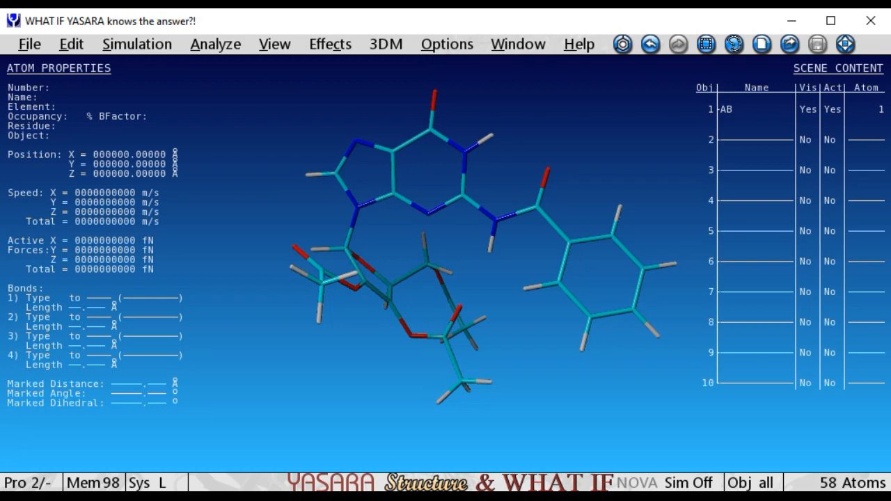
key(alt+Tab)
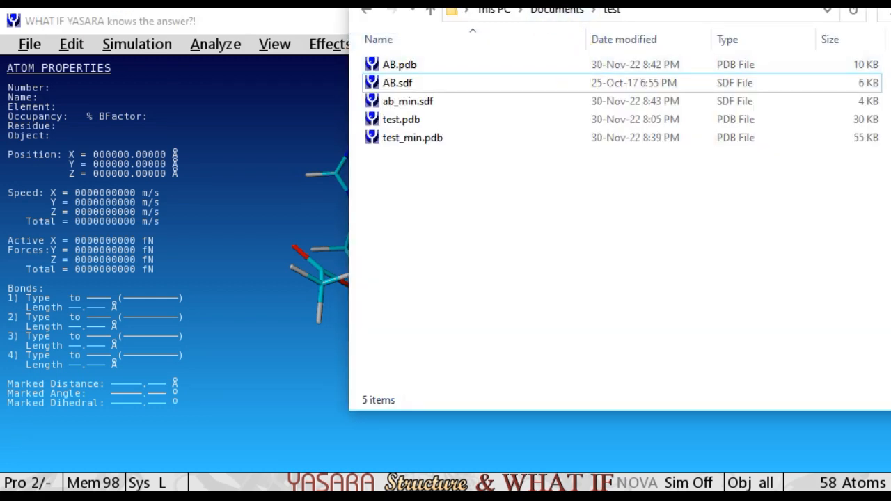
drag(430, 18, 239, 0)
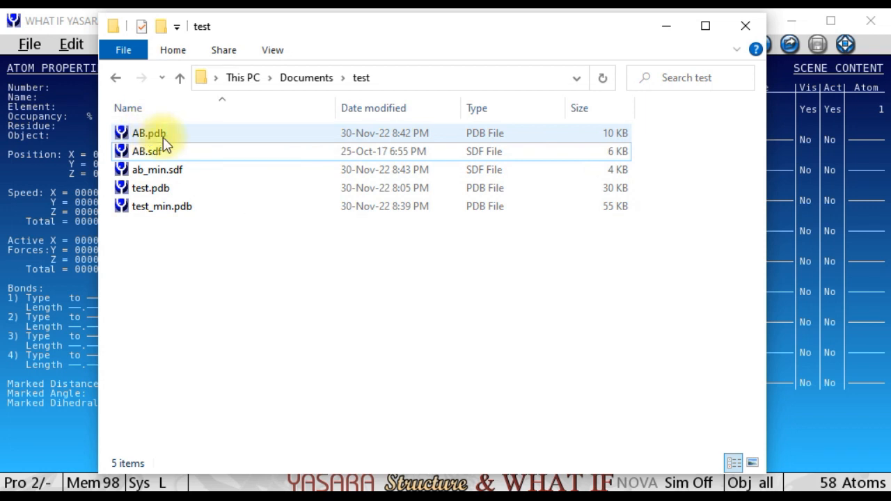
click(175, 154)
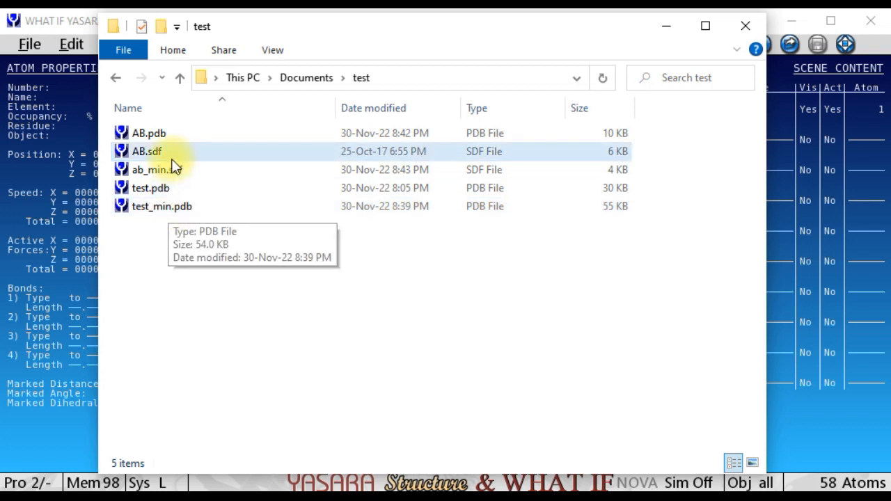
- Rename test_min.pdb as protein_lig_receptor.pdb in the test folder
click(190, 206)
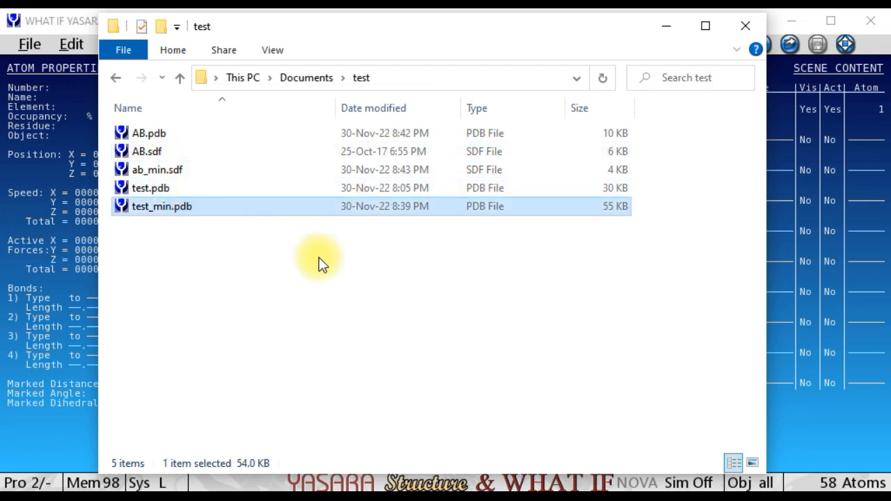
key(F2)
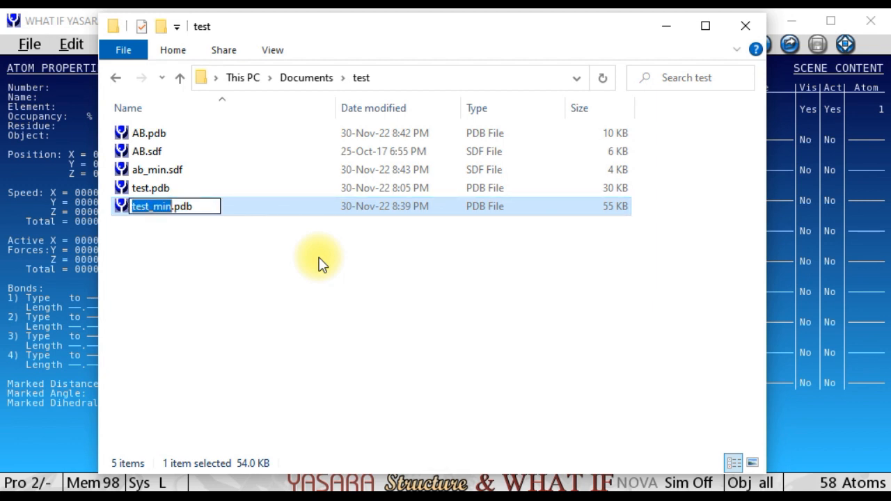
text(protein)
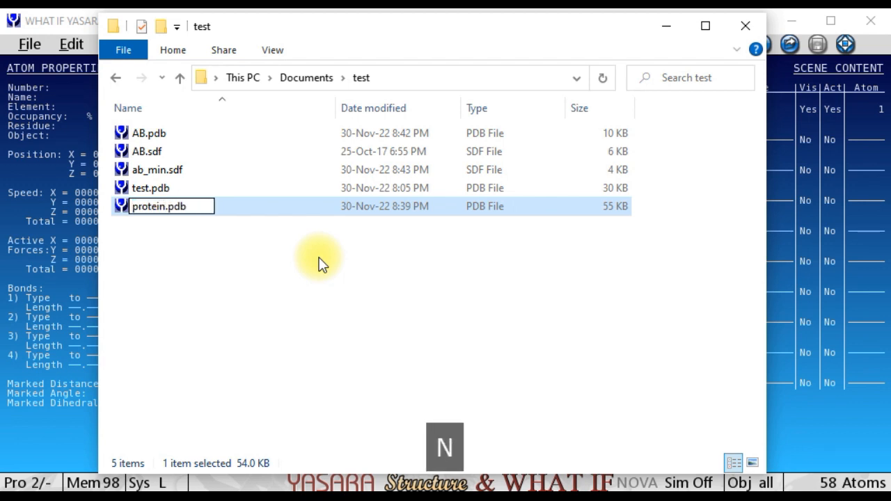
text(_)
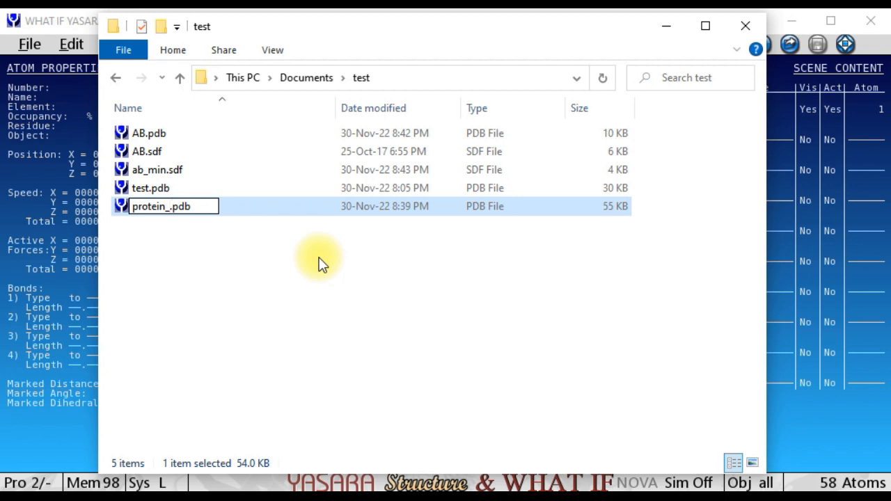
text(g)
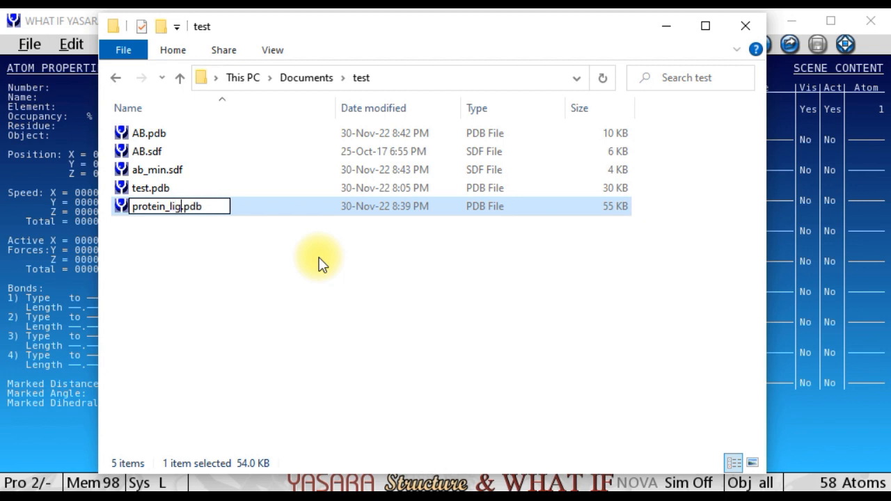
text(_)
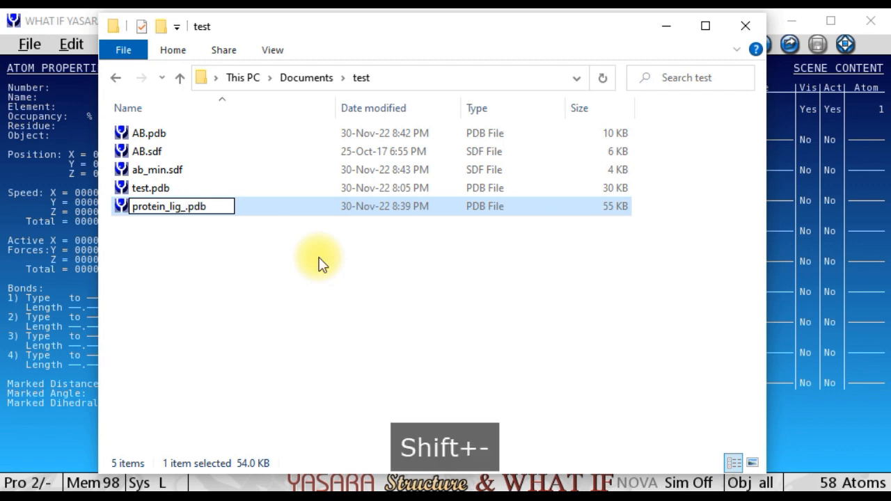
text(receptor)
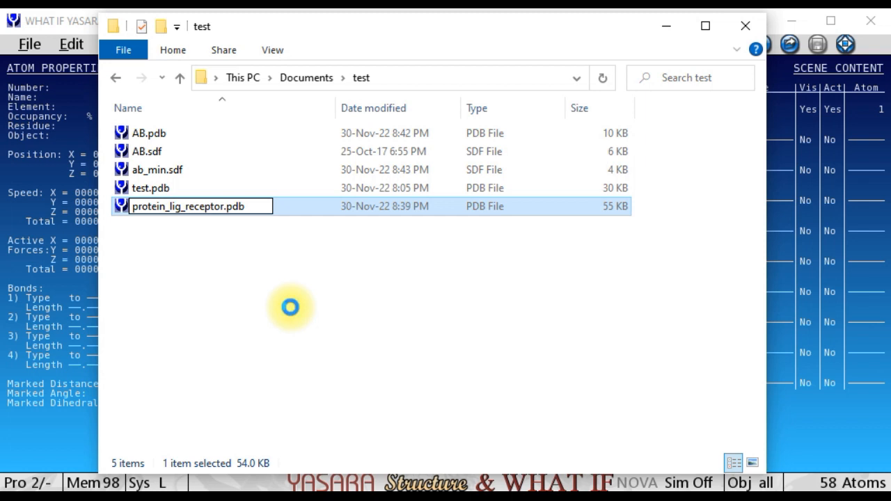
key(Return)
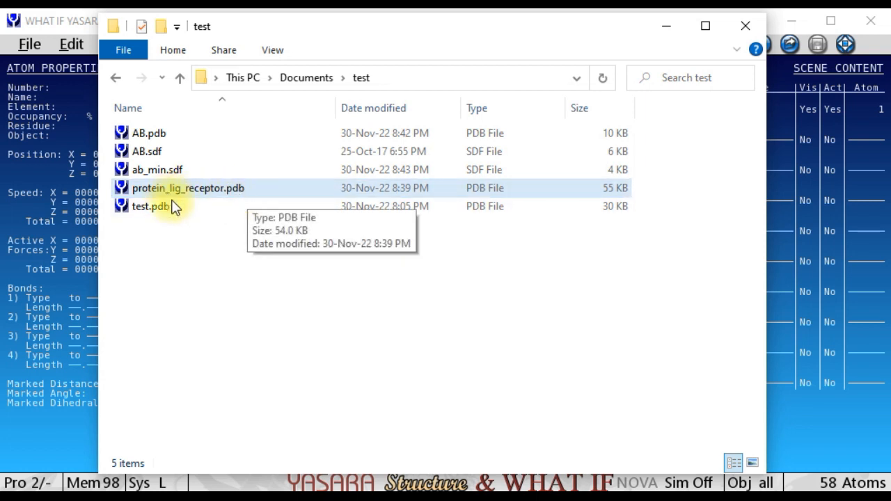
- Rename ab_min.sdf as protein_lig_ligand.sdf in the test folder
click(198, 174)
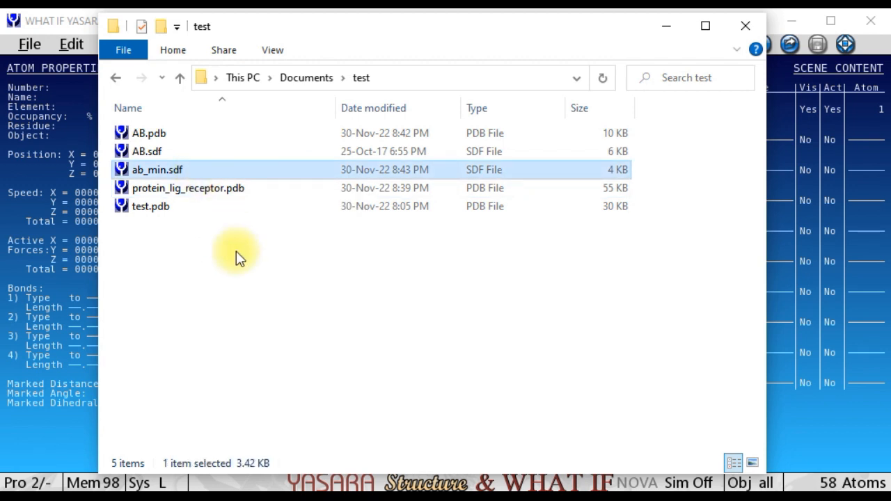
key(F2)
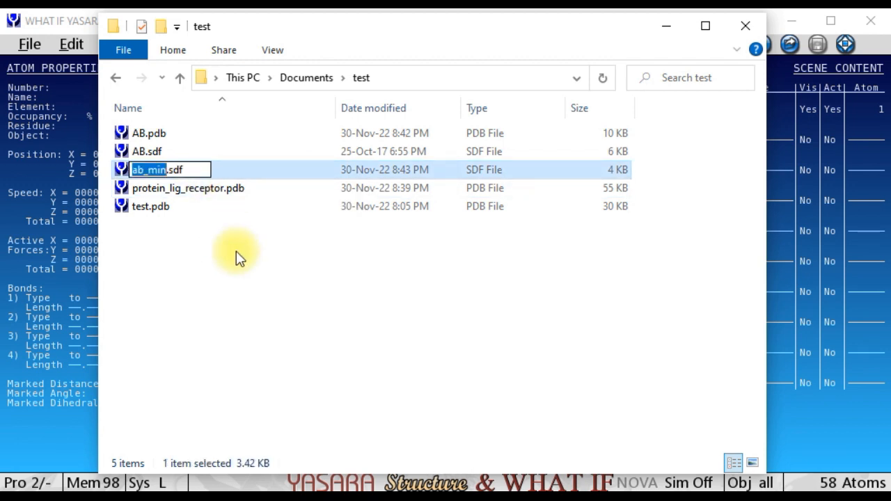
text(protein)
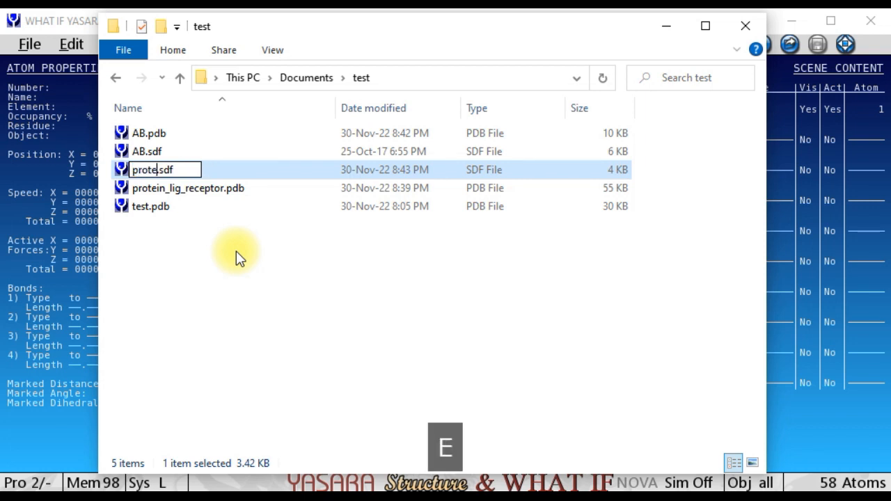
text(_l)
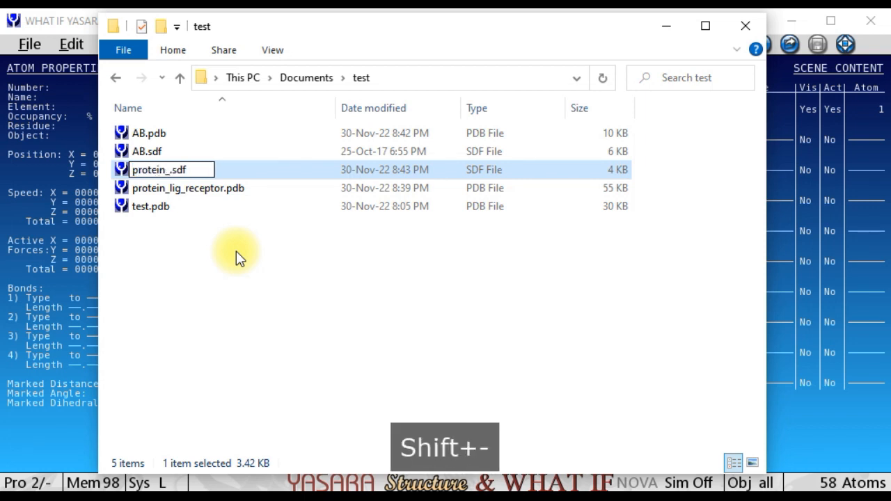
text(ig_)
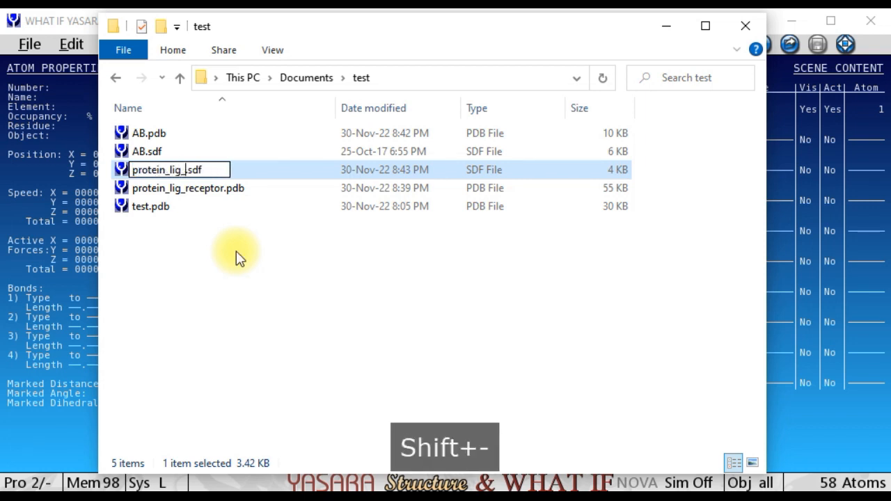
text(ligand)
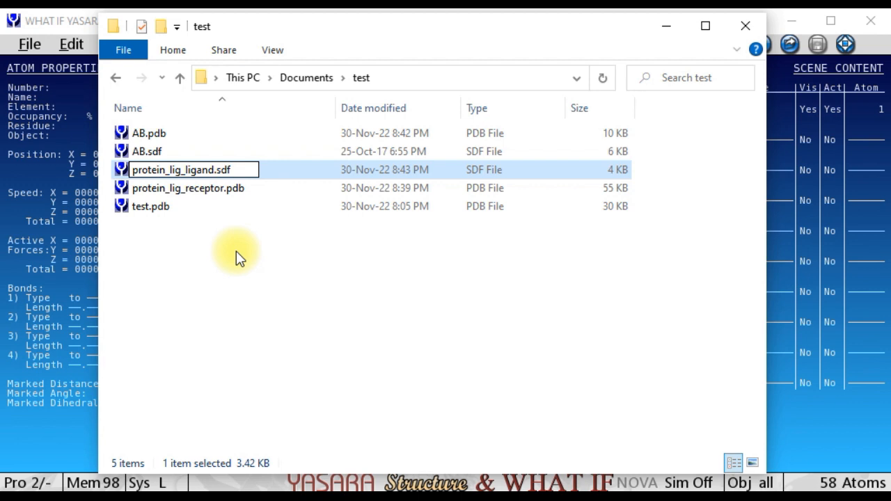
key(Return)
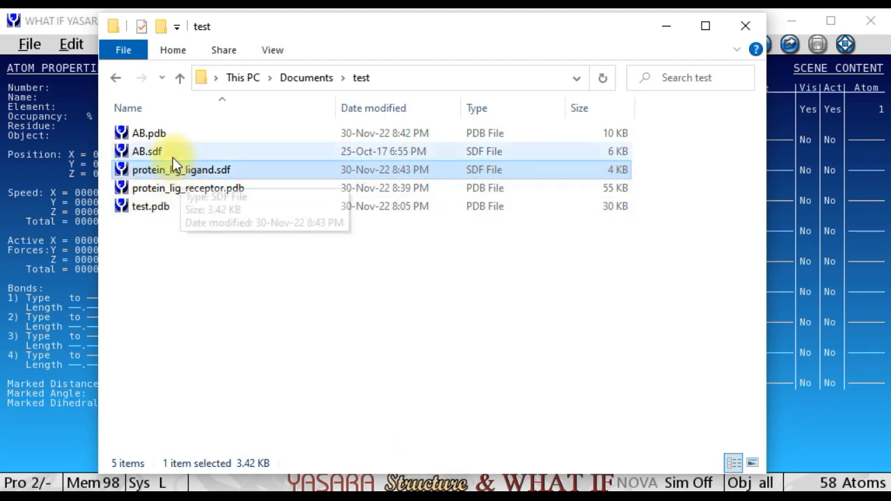
click(213, 291)
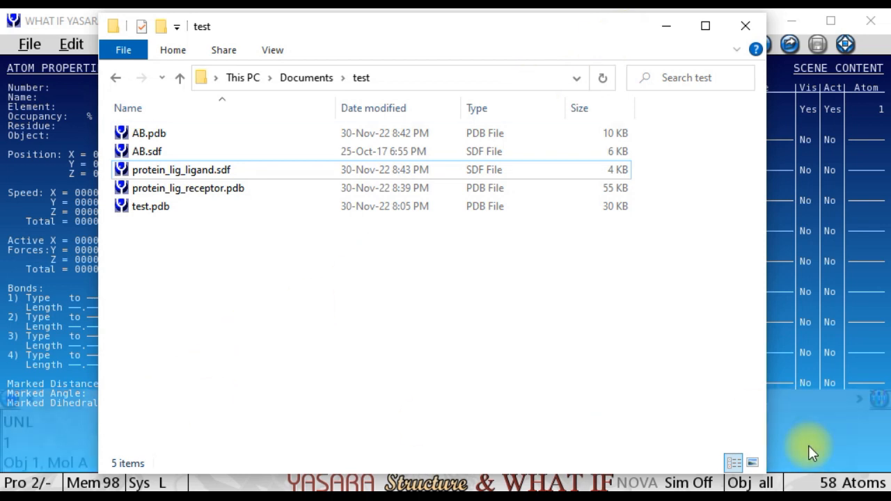
- Switch back to YASARA and start a new scene, clearing all data and resetting the simulation parameters
click(661, 27)
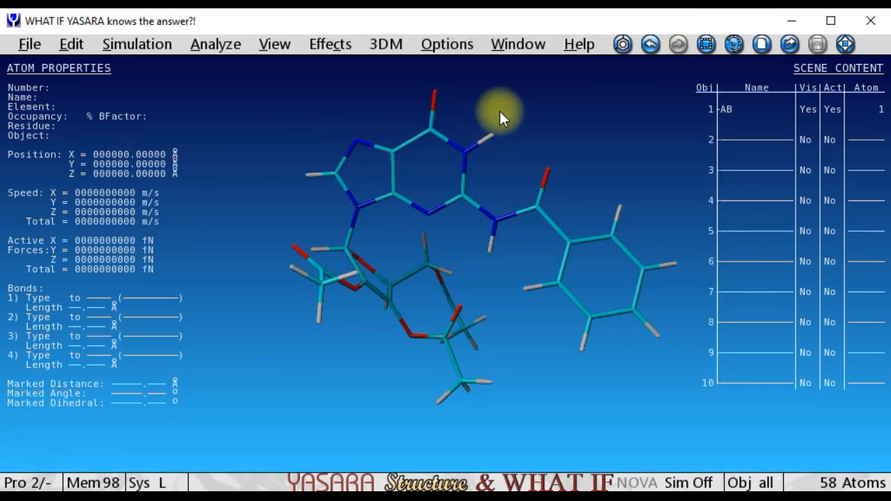
click(761, 45)
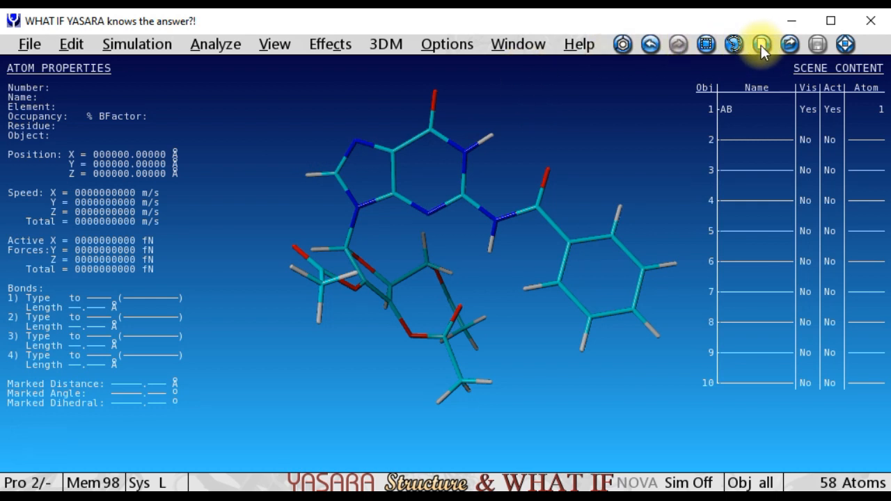
click(28, 46)
click(36, 77)
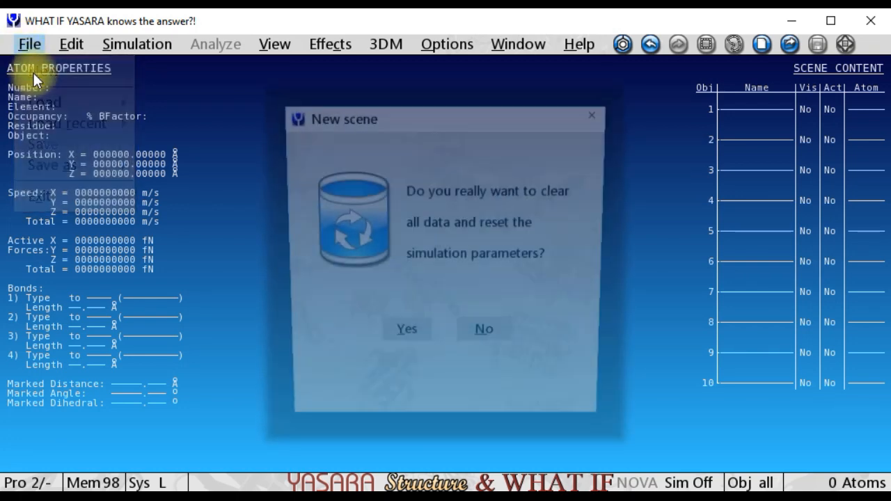
click(399, 339)
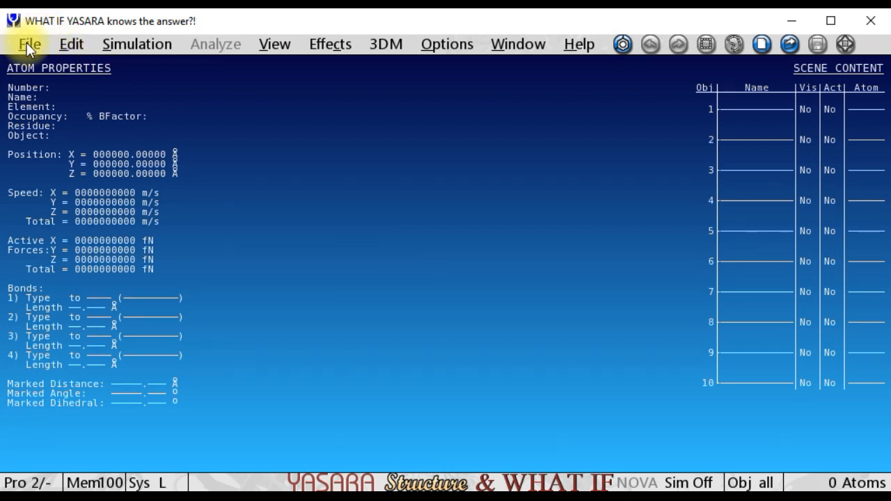
click(26, 42)
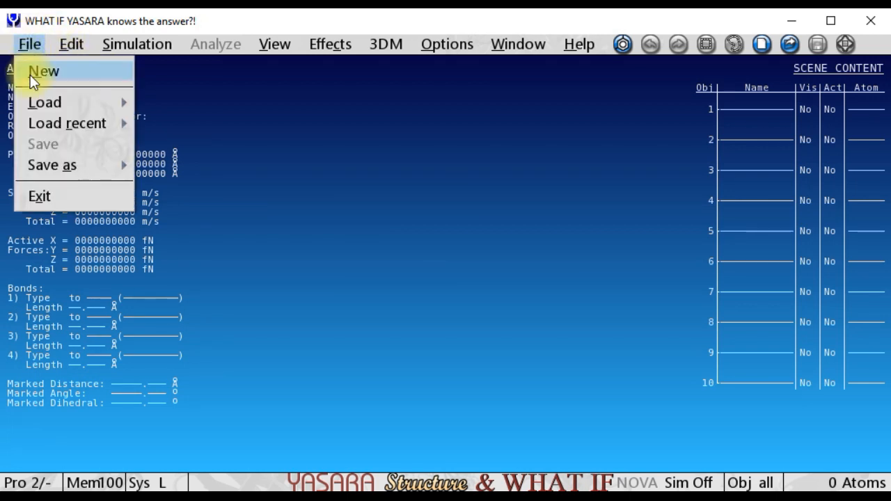
click(34, 72)
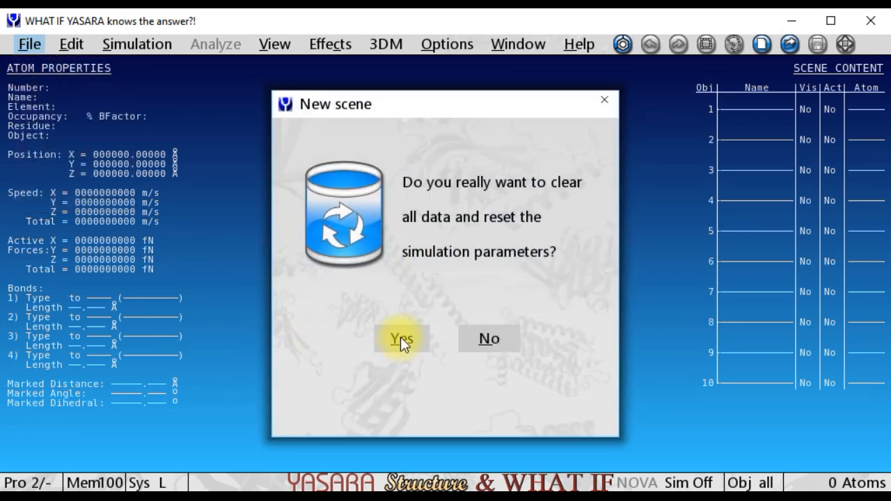
click(400, 338)
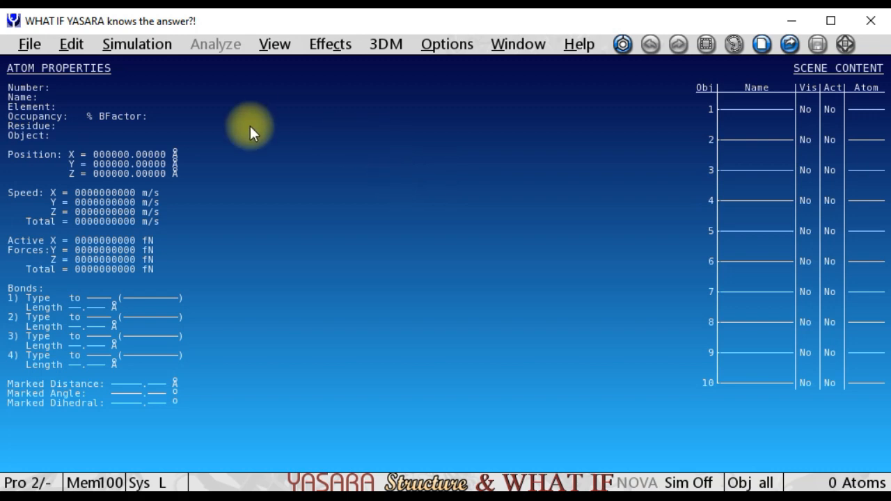
- Start setting the macro target and browse to the Documents\test folder
click(446, 44)
mouse_move(462, 130)
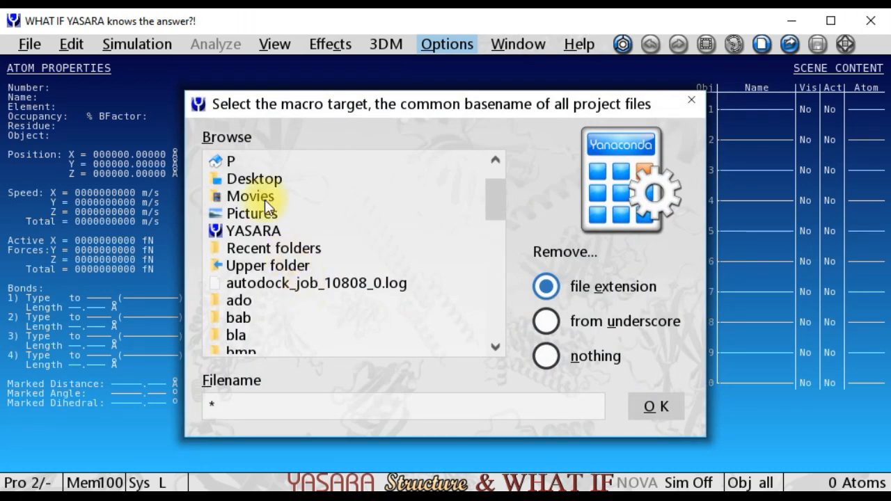
click(243, 163)
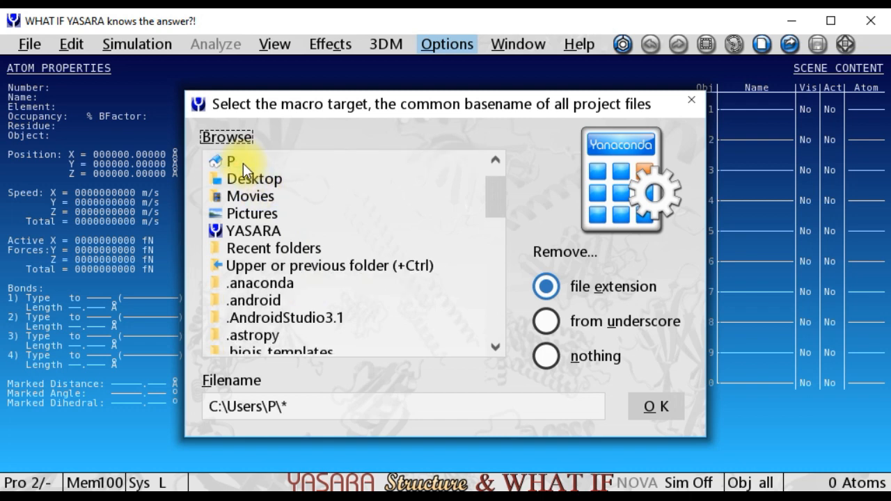
scroll(334, 301, down, 8)
scroll(334, 301, down, 3)
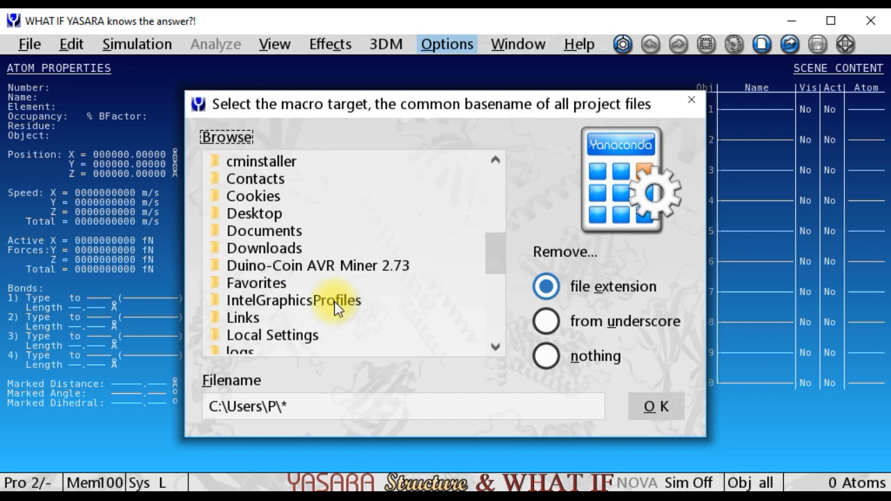
click(285, 232)
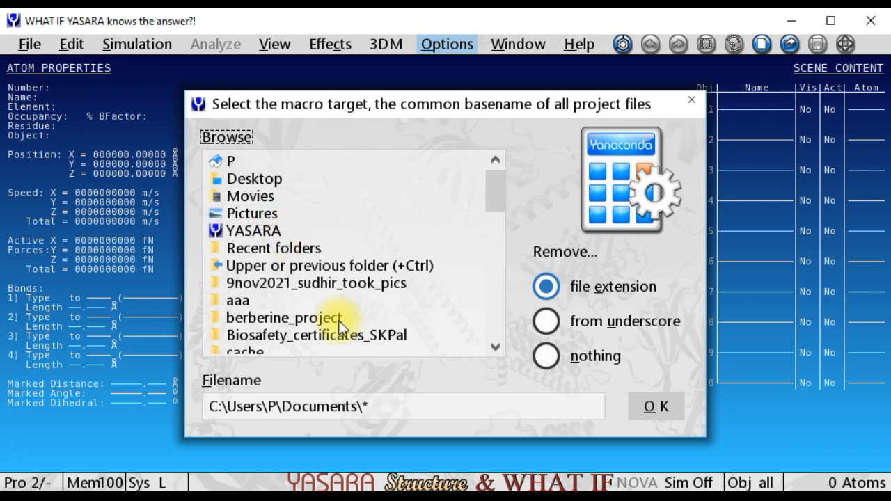
scroll(334, 320, down, 18)
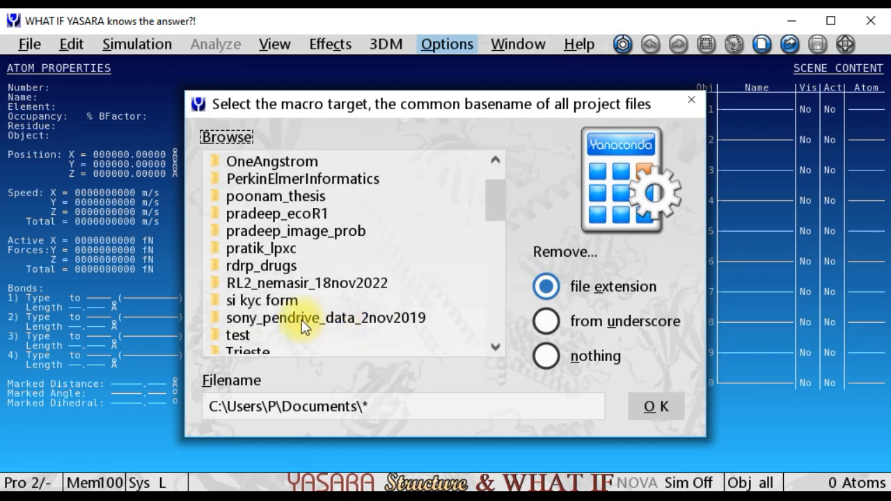
click(258, 336)
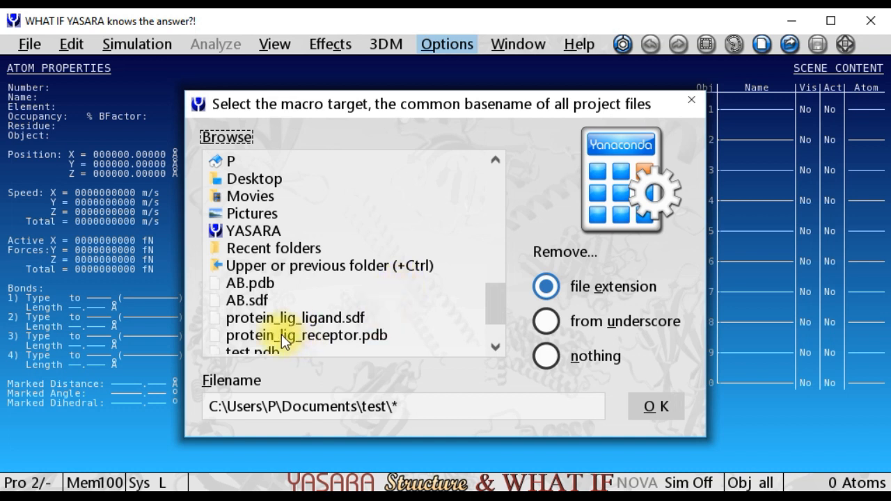
- Set the macro target to the common basename protein_lig, based on protein_lig_receptor.pdb without its _receptor.pdb ending
click(336, 338)
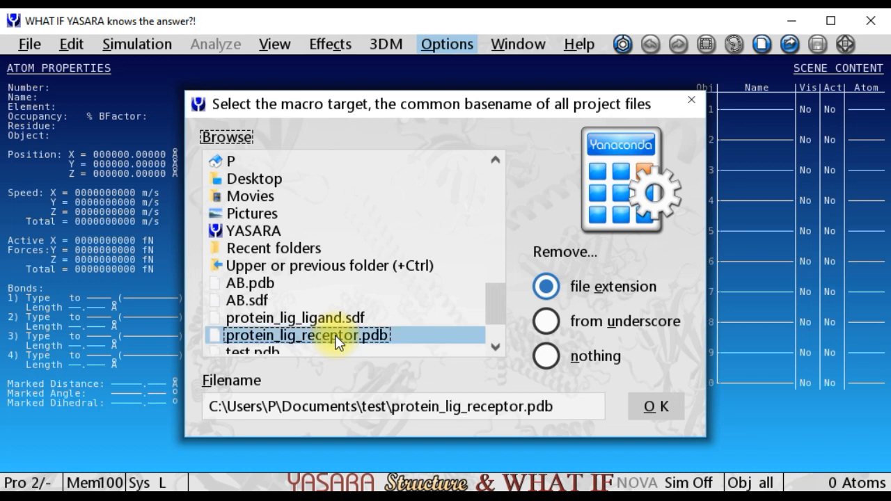
click(465, 409)
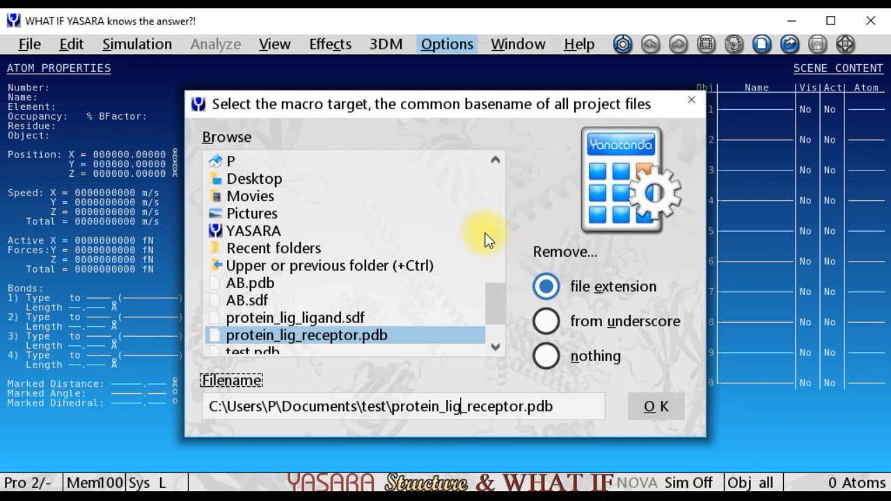
key(Delete)
key(Delete)
key(Delete)
key(Delete)
key(Delete)
key(Delete)
key(Delete)
key(Delete)
key(Delete)
key(Delete)
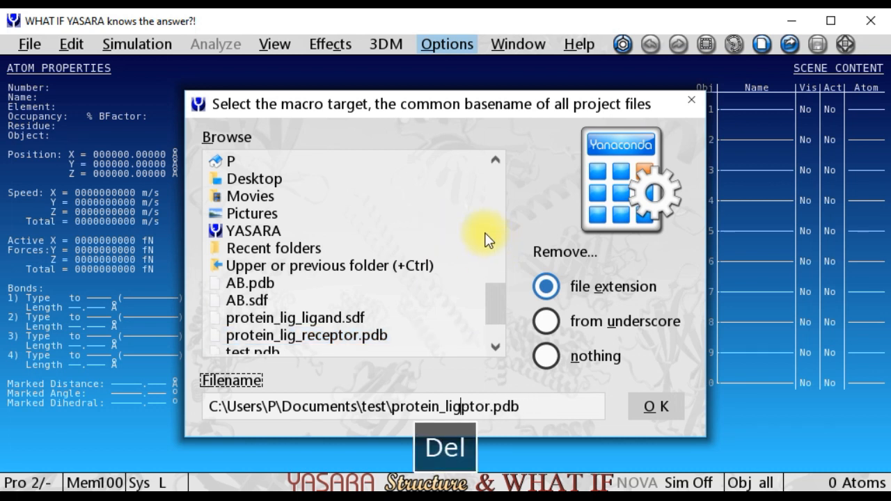
key(Delete)
key(Delete)
key(Delete)
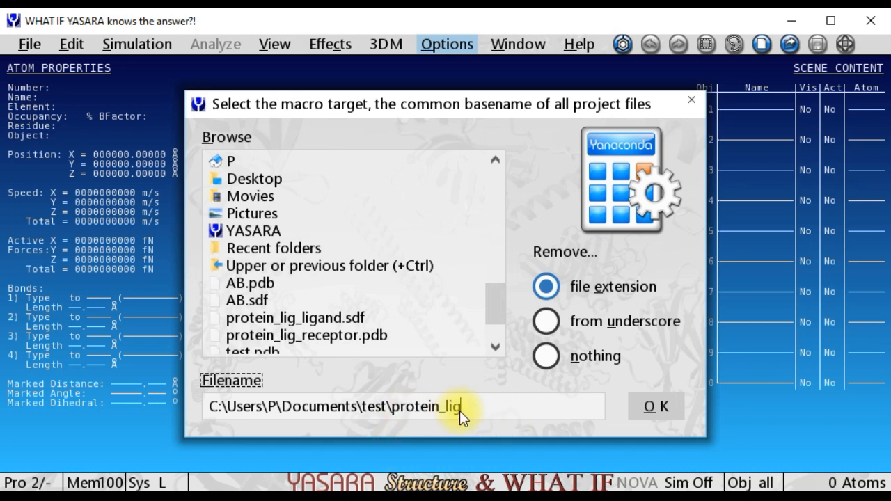
click(660, 406)
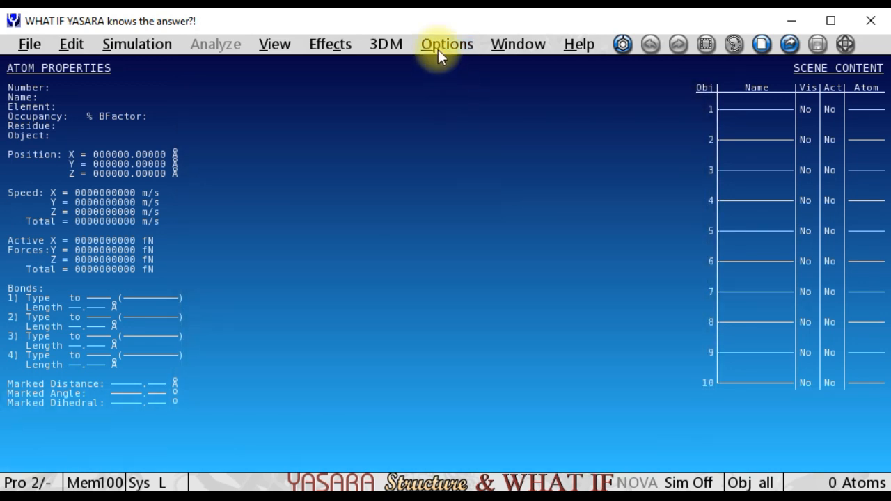
- Play the docking macro dock_run.mcr from the yasara\mcr folder
click(437, 44)
mouse_move(459, 120)
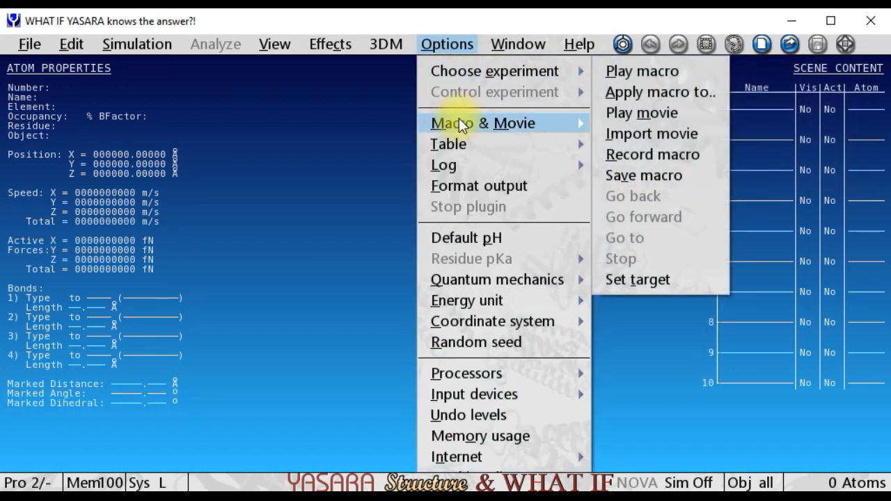
click(648, 72)
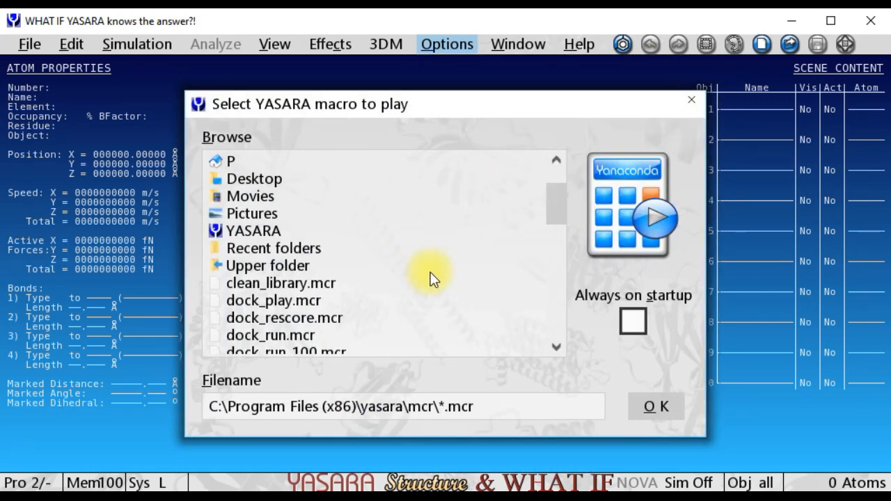
scroll(429, 278, down, 2)
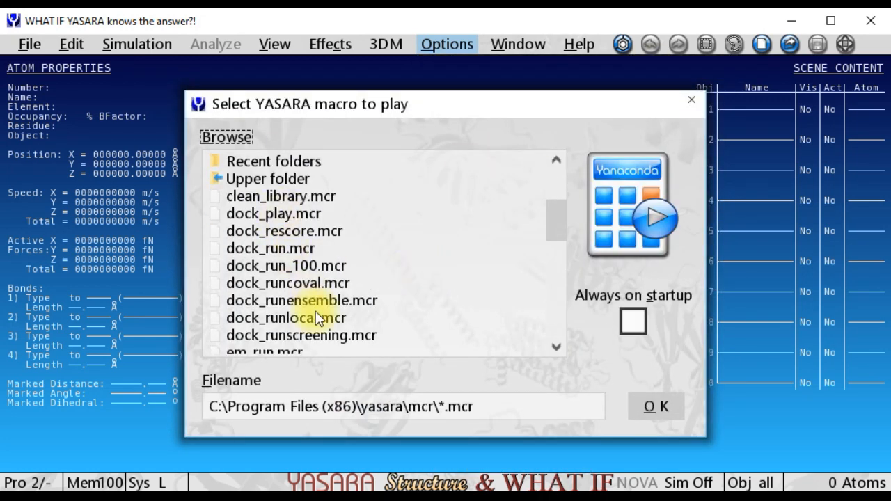
scroll(316, 317, down, 1)
scroll(321, 309, down, 1)
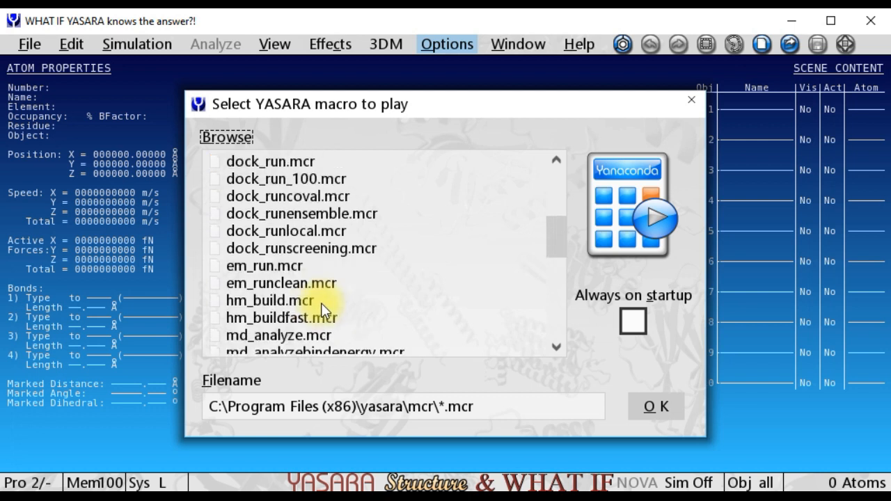
scroll(321, 309, down, 1)
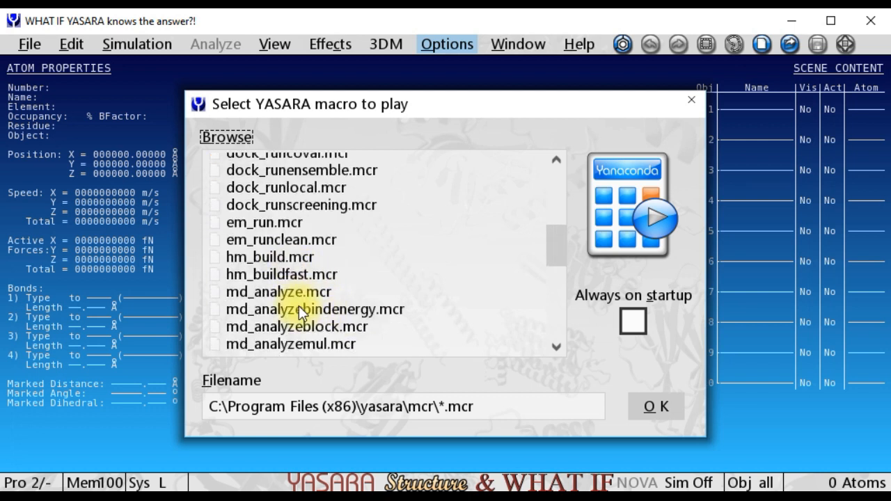
scroll(316, 236, up, 1)
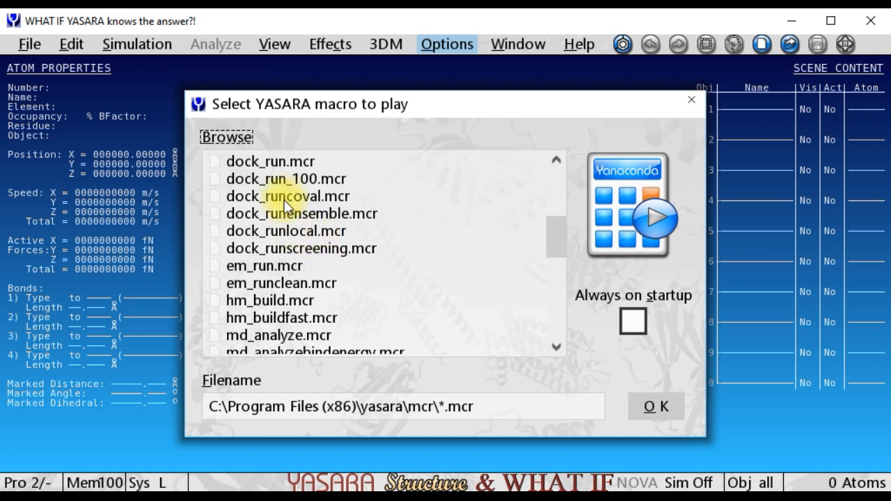
scroll(284, 200, up, 1)
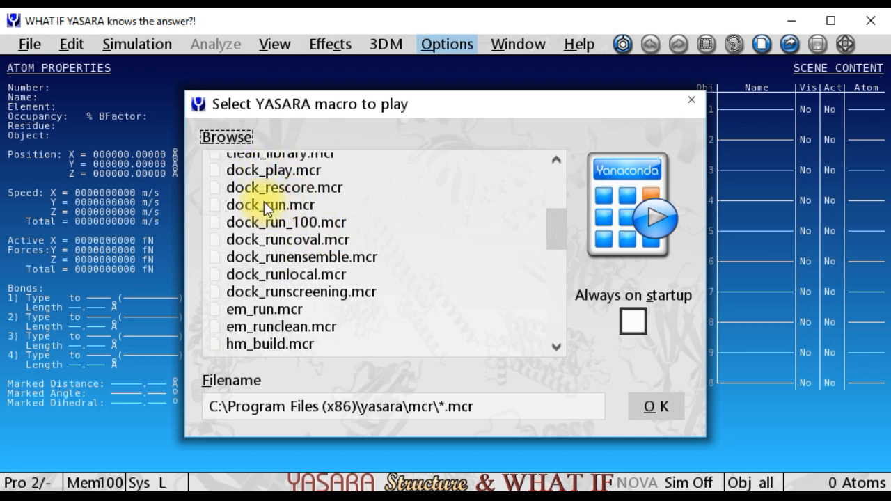
double_click(313, 221)
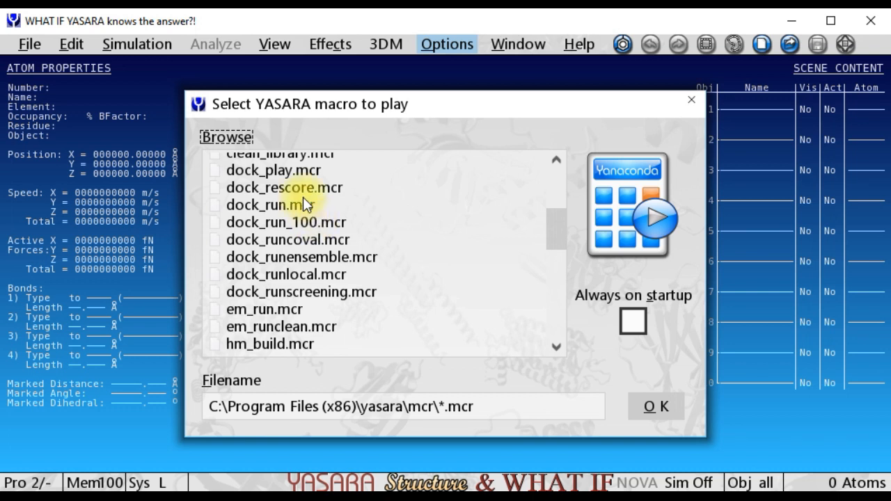
click(283, 206)
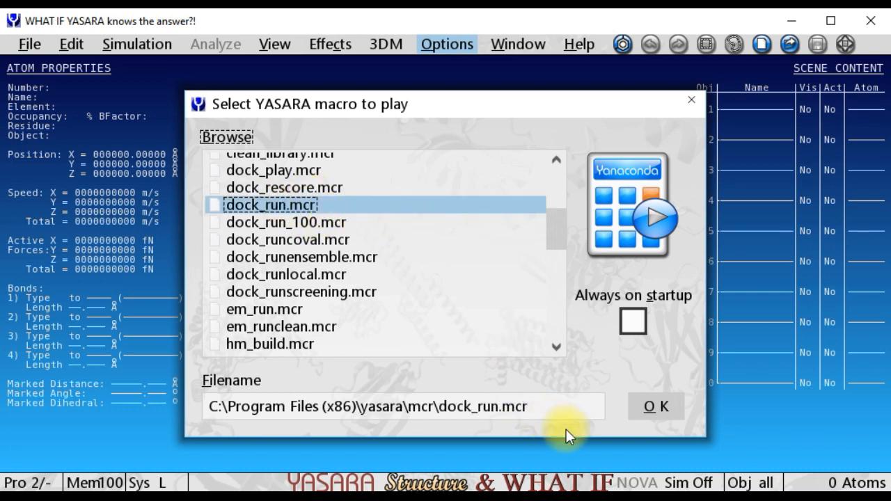
click(654, 406)
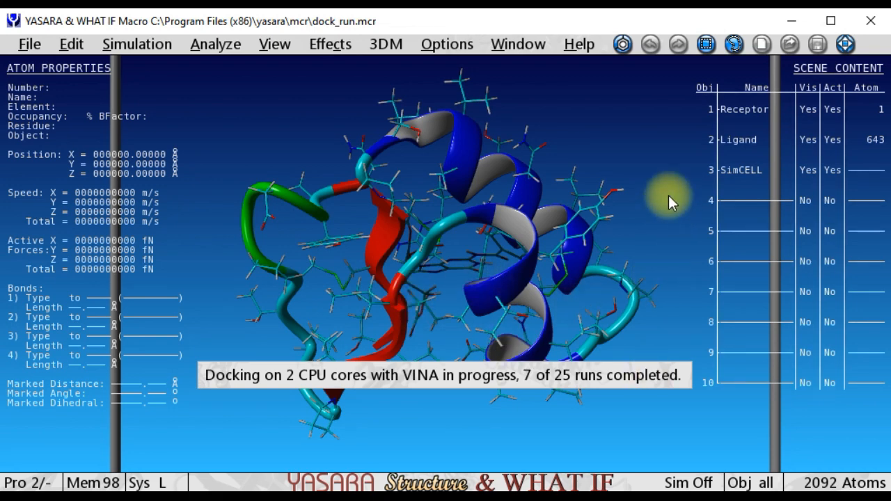
- Compare the tube, ribbon and stick display styles of the receptor and ligand while the docking runs
mouse_move(773, 422)
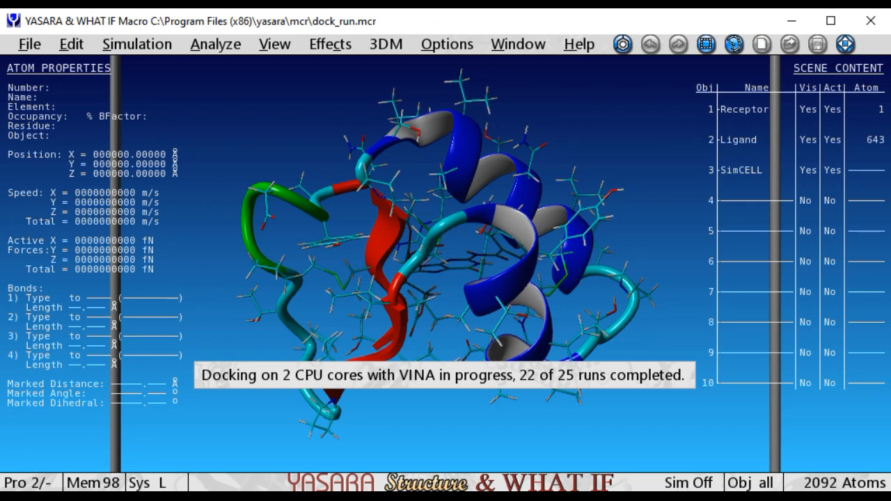
key(F5)
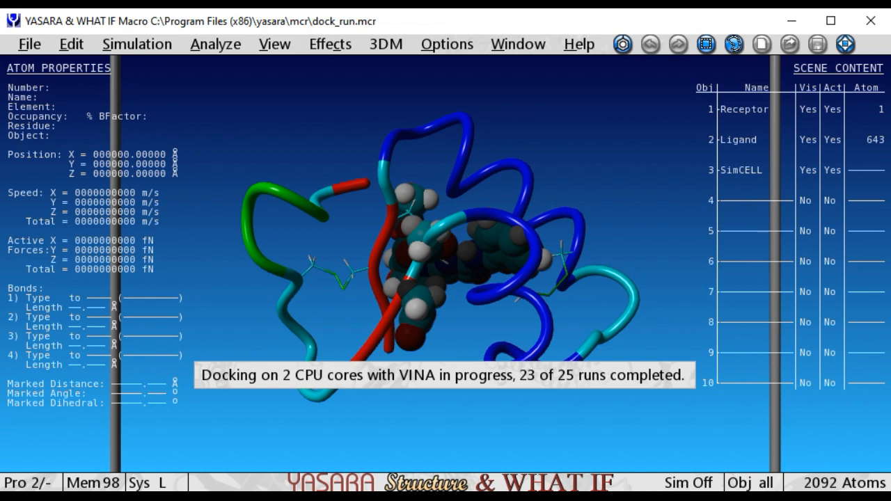
key(F6)
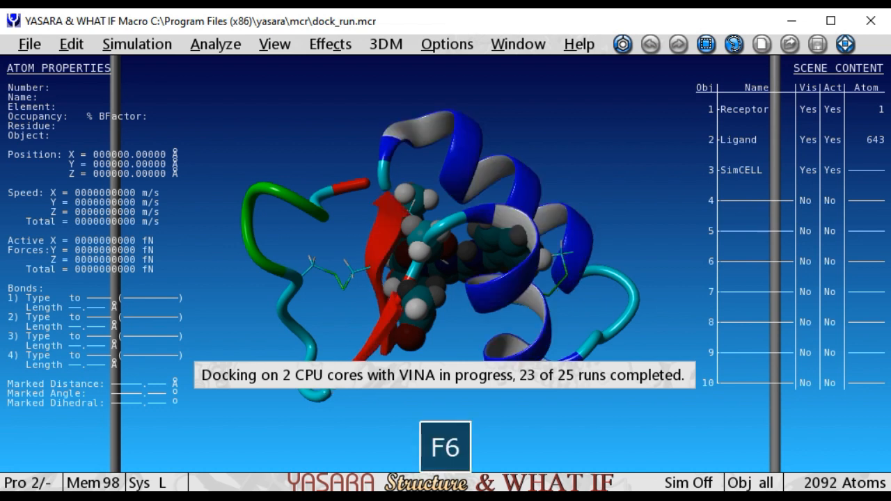
key(F7)
key(F6)
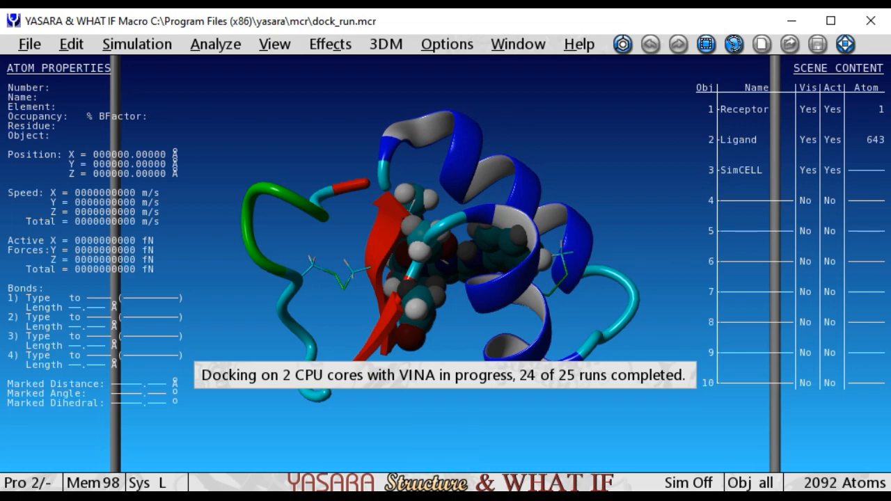
key(F3)
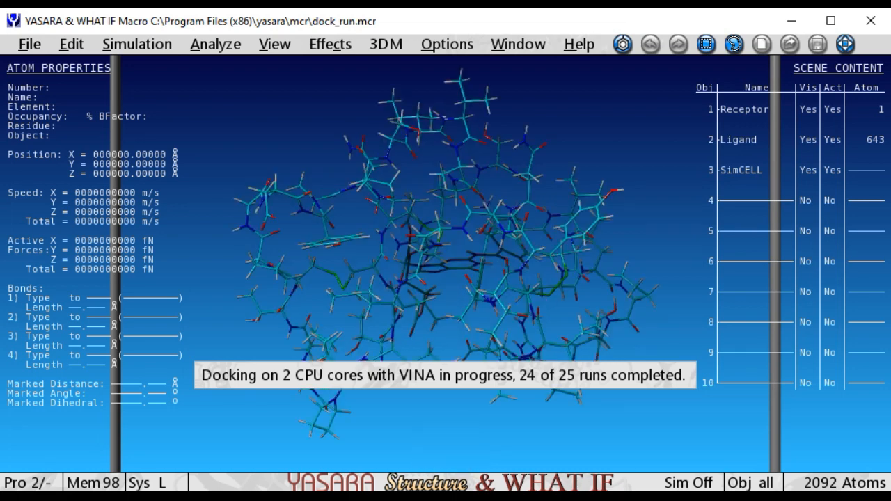
key(F6)
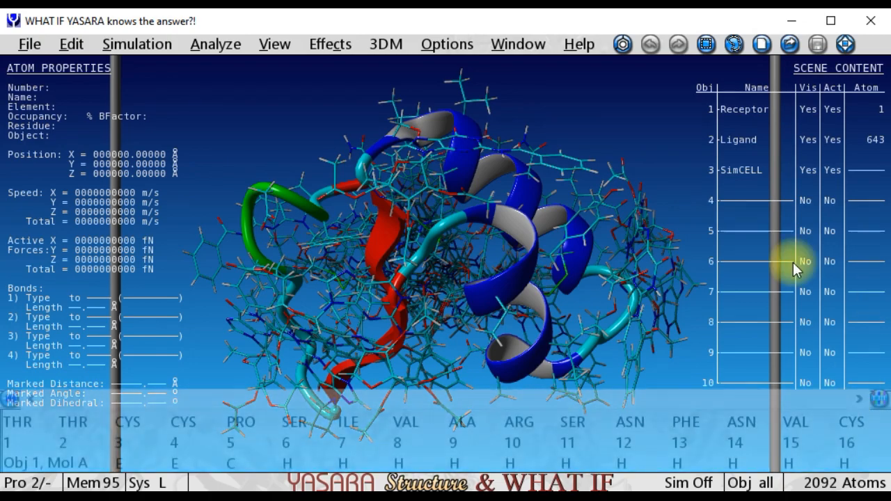
- Delete the SimCELL object from the scene
drag(417, 308, 450, 306)
middle_drag(456, 313, 447, 237)
drag(447, 234, 444, 319)
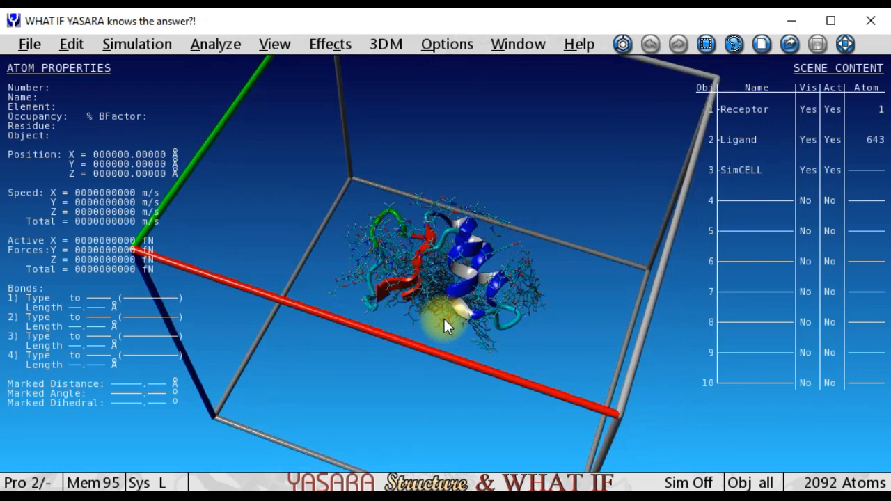
click(734, 169)
click(743, 120)
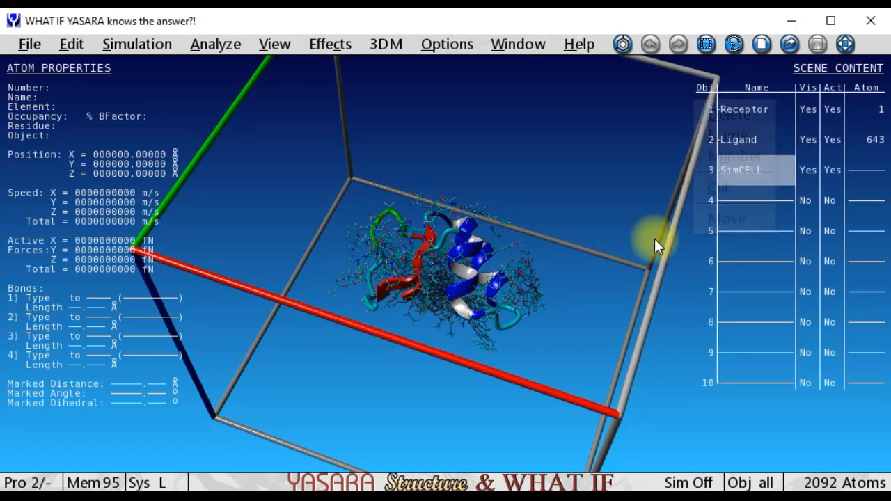
- Examine the docked ligand conformations around the receptor from several angles and at closer range
drag(431, 264, 464, 245)
right_drag(464, 245, 453, 295)
drag(439, 144, 418, 352)
drag(351, 392, 551, 167)
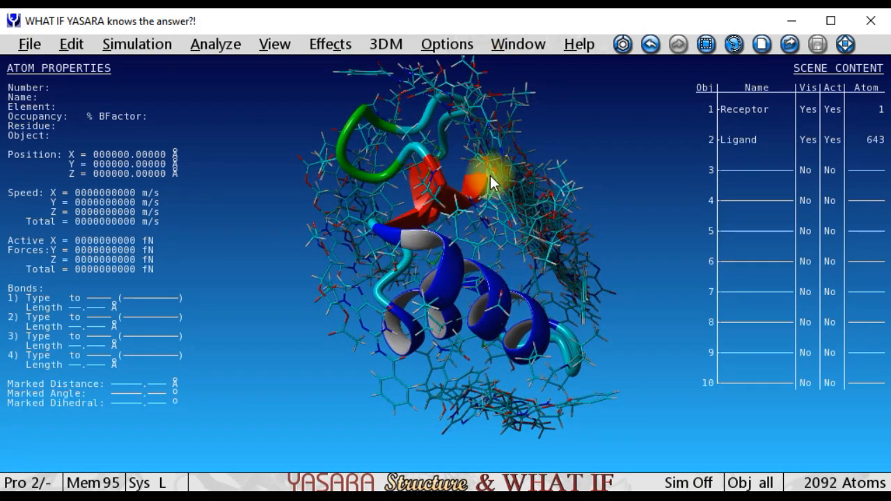
drag(467, 318, 531, 292)
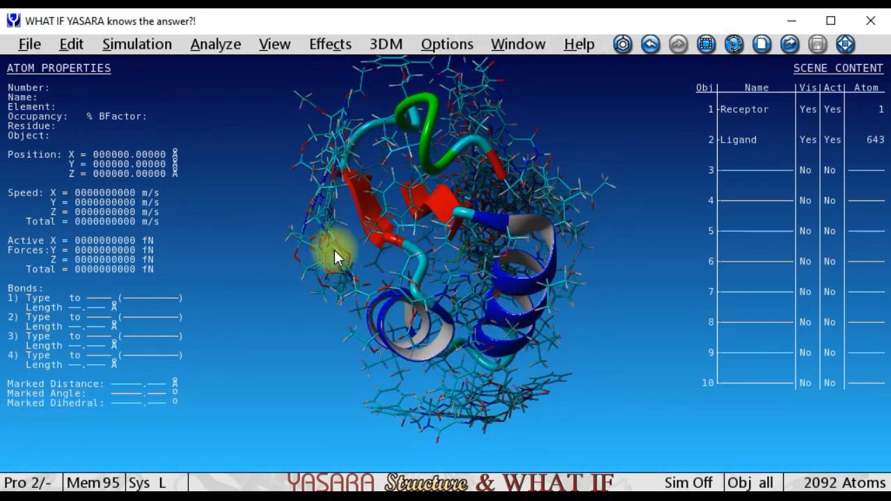
drag(334, 258, 439, 204)
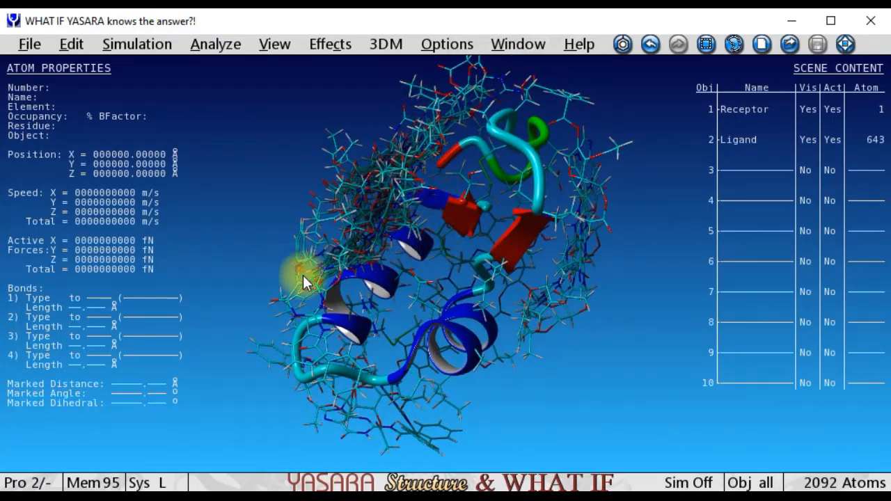
drag(339, 232, 425, 200)
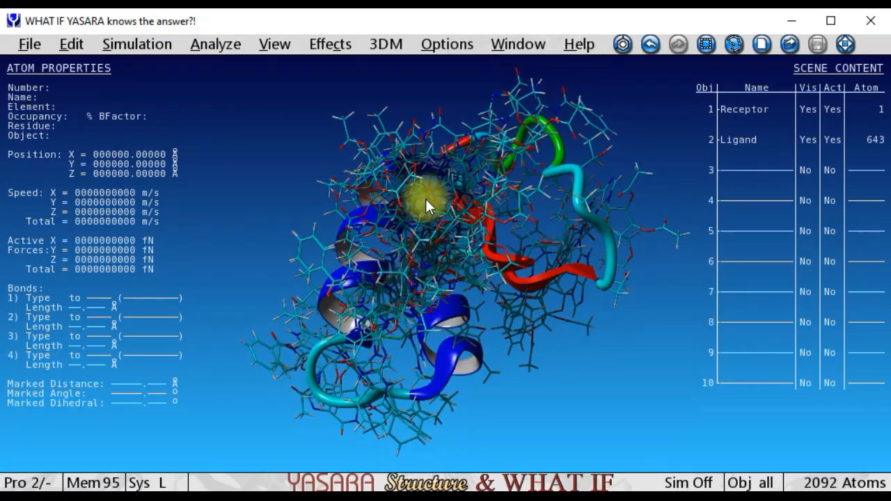
drag(374, 183, 338, 199)
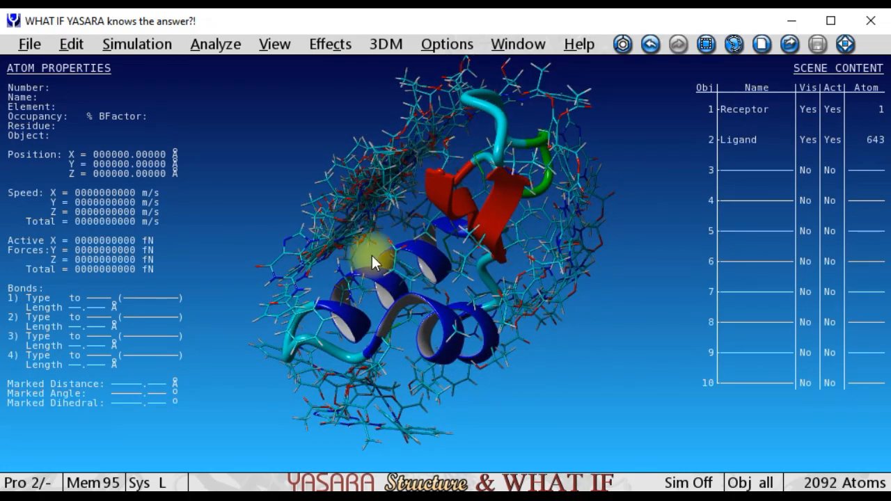
drag(376, 254, 442, 127)
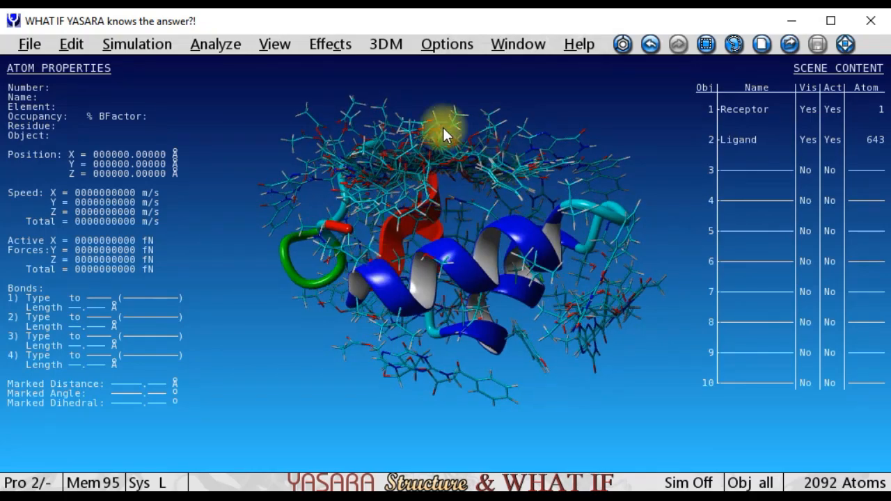
drag(510, 226, 575, 233)
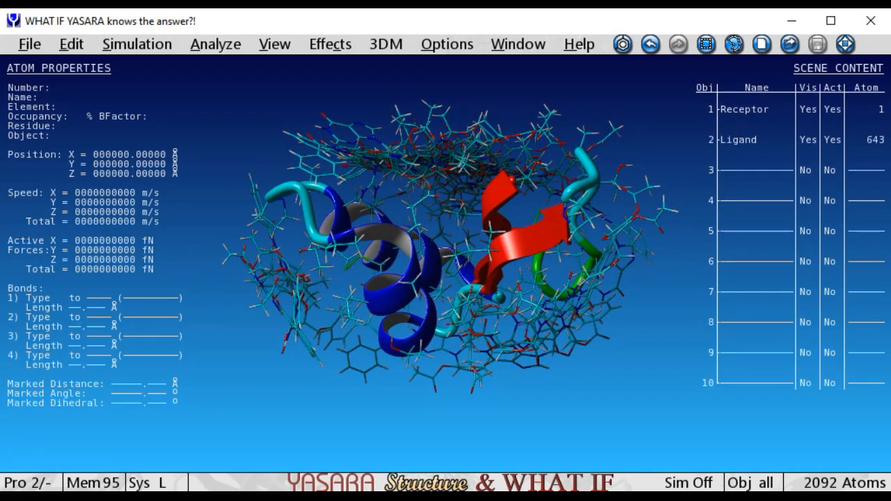
- Switch to the Documents\test folder in File Explorer and open protein_lig.log in an enlarged Notepad window
click(392, 464)
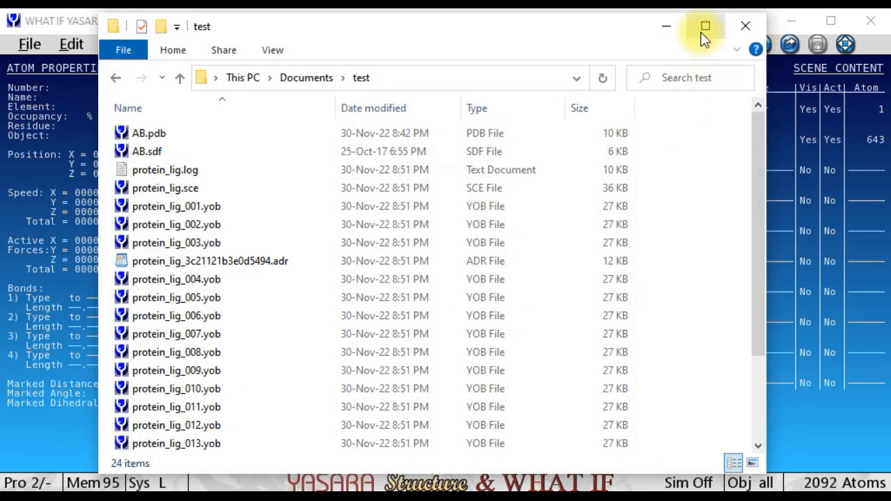
scroll(364, 332, down, 3)
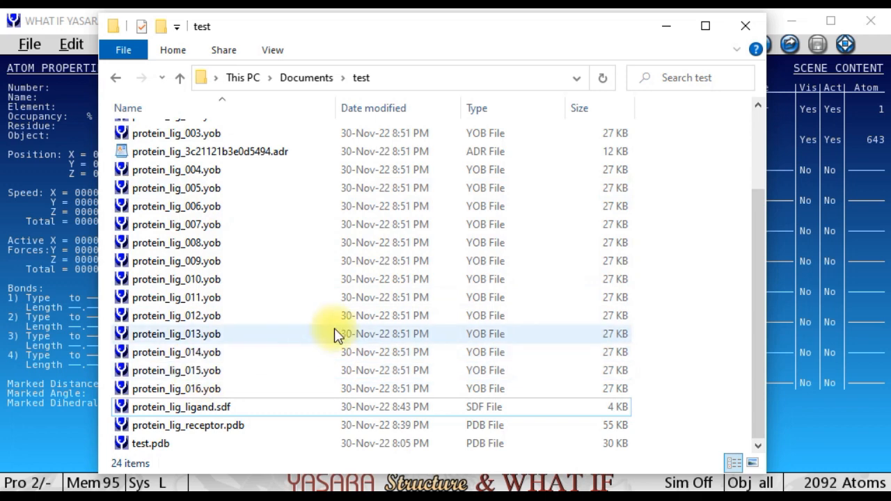
scroll(335, 330, up, 2)
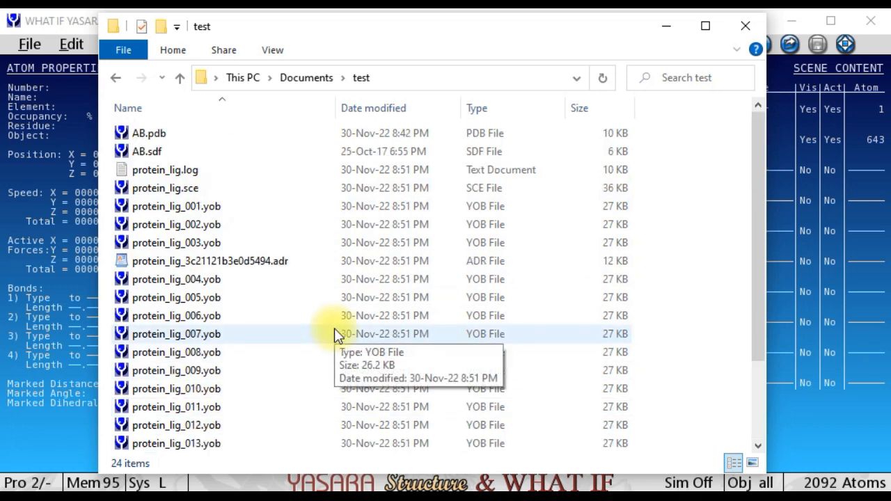
click(183, 174)
double_click(183, 174)
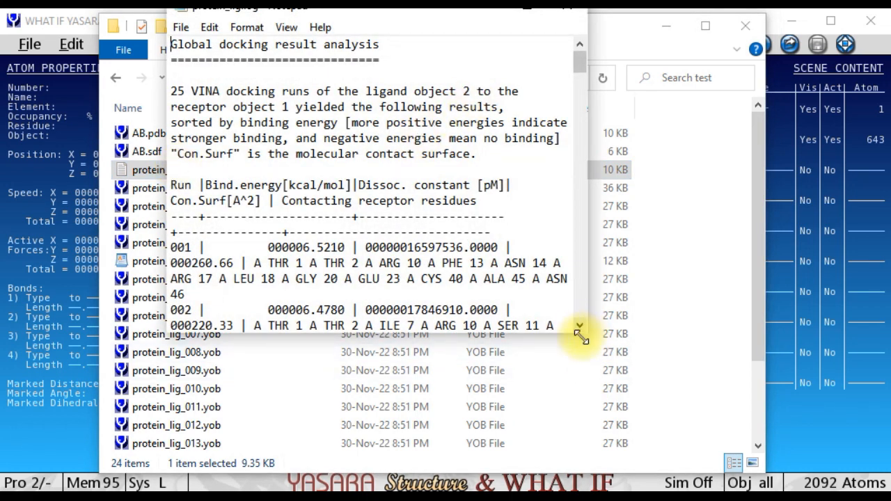
drag(586, 334, 832, 488)
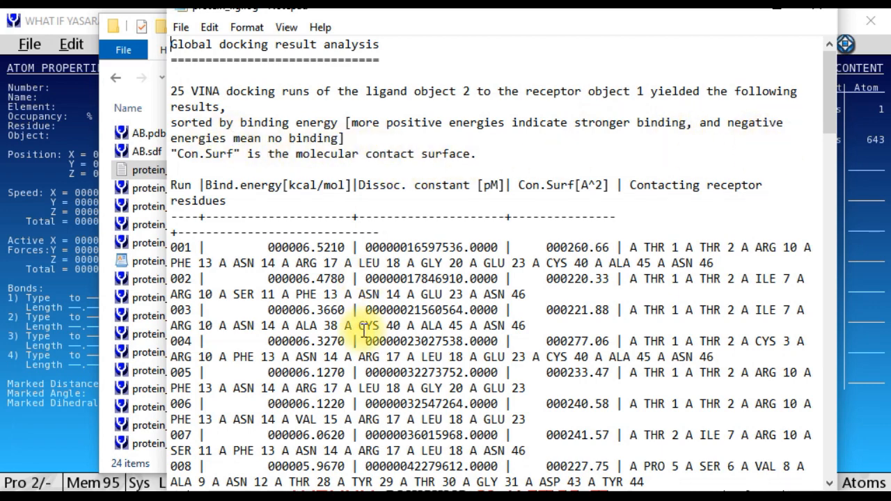
- Review the binding energies, dissociation constants, contact surfaces and contacting receptor residues of the docking runs in the log
scroll(363, 332, down, 3)
scroll(369, 321, down, 8)
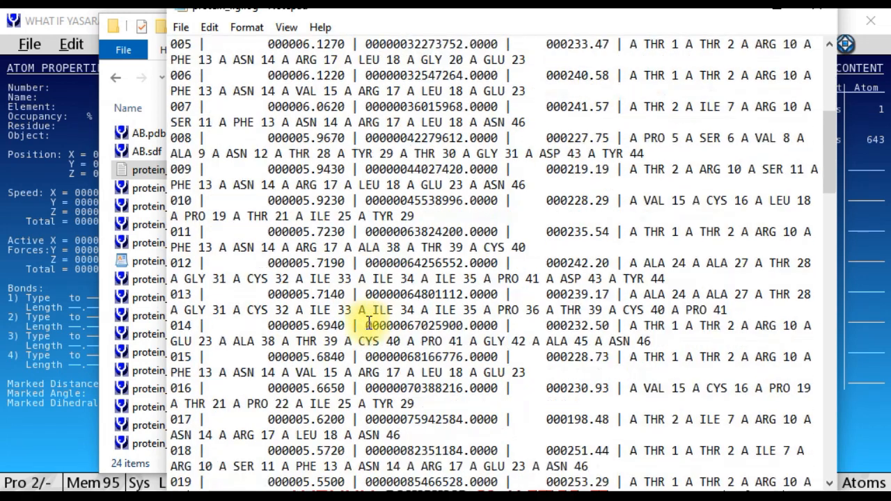
scroll(369, 321, down, 3)
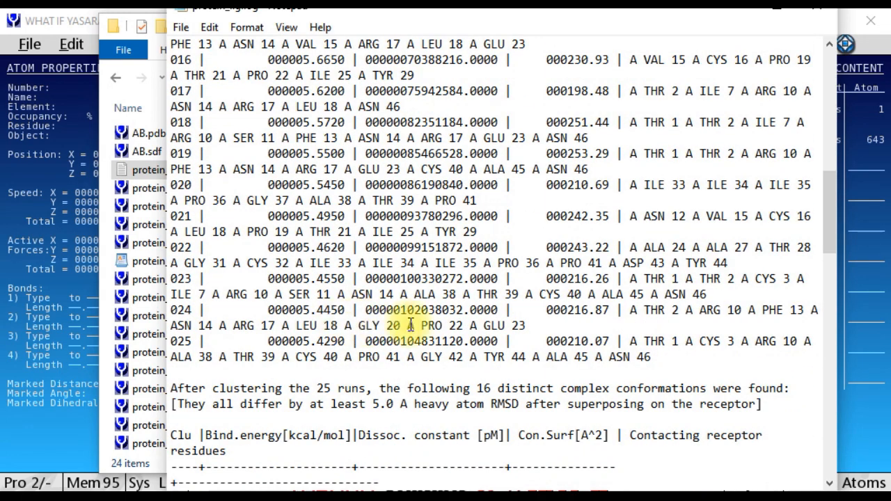
scroll(410, 325, up, 11)
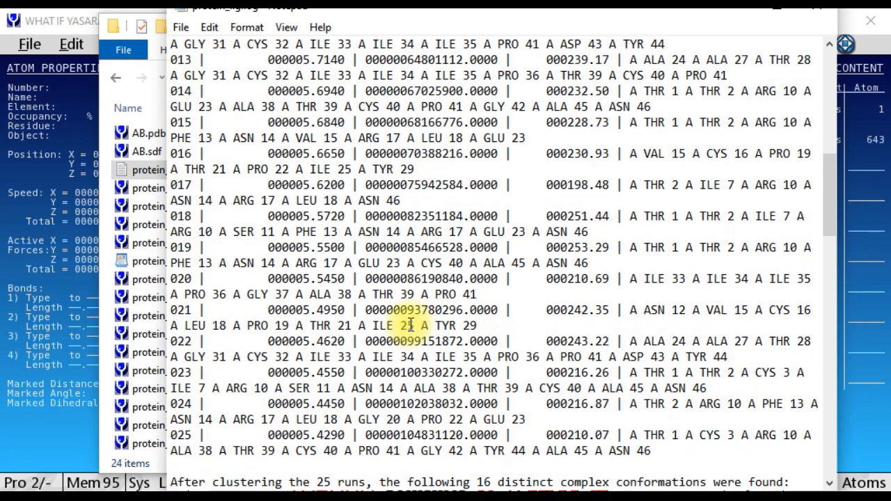
scroll(410, 325, up, 2)
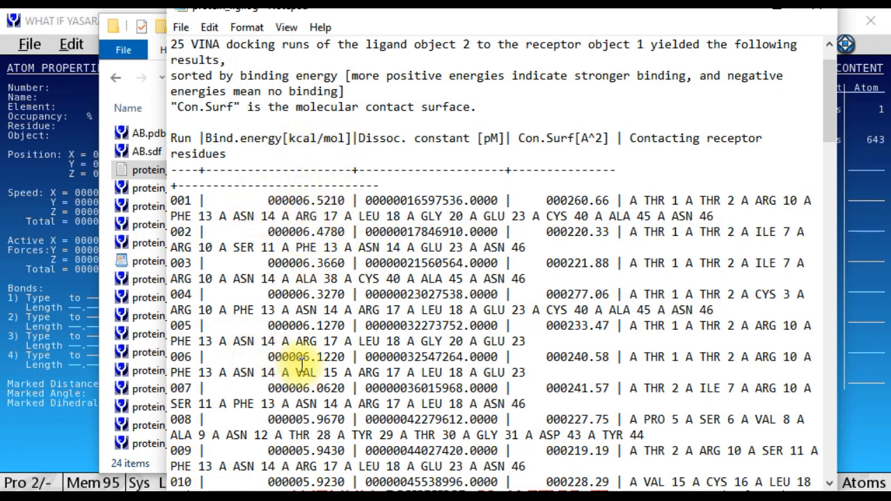
scroll(278, 365, down, 1)
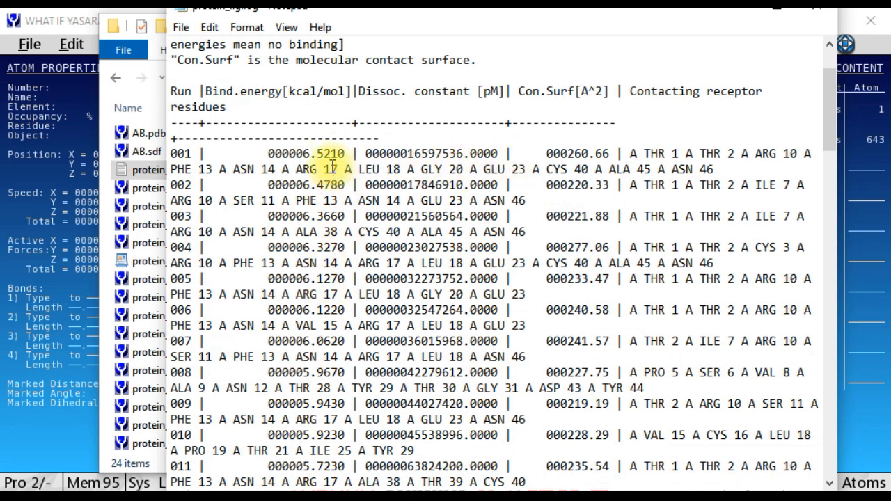
- Scan the log's table of individual docking runs, comparing binding energies, dissociation constants and contact surfaces from the first run to the last
scroll(288, 278, down, 5)
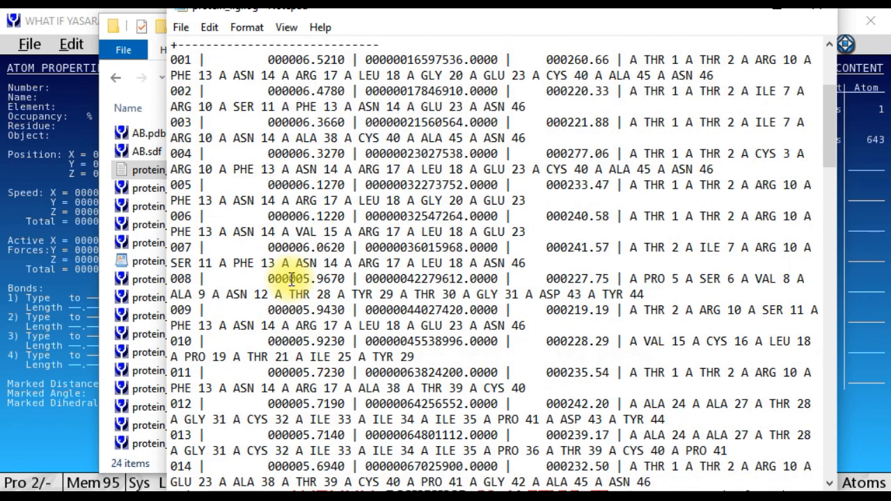
scroll(290, 279, down, 3)
scroll(293, 299, down, 3)
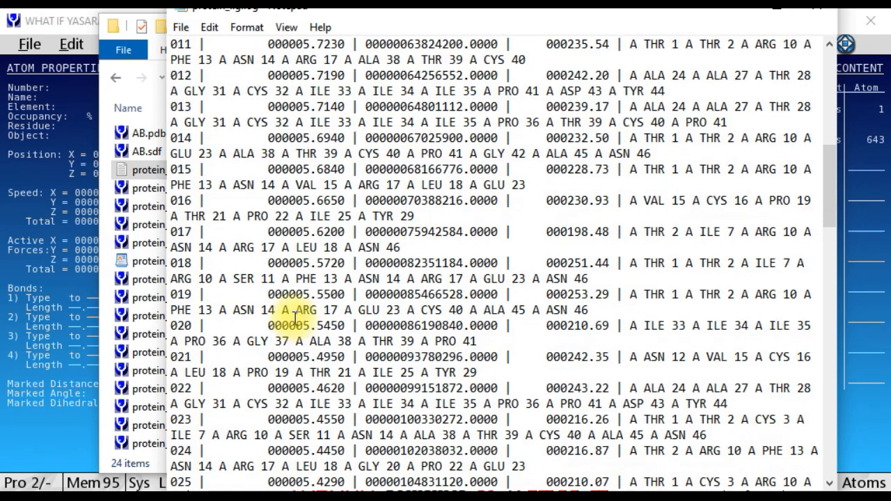
scroll(296, 320, down, 1)
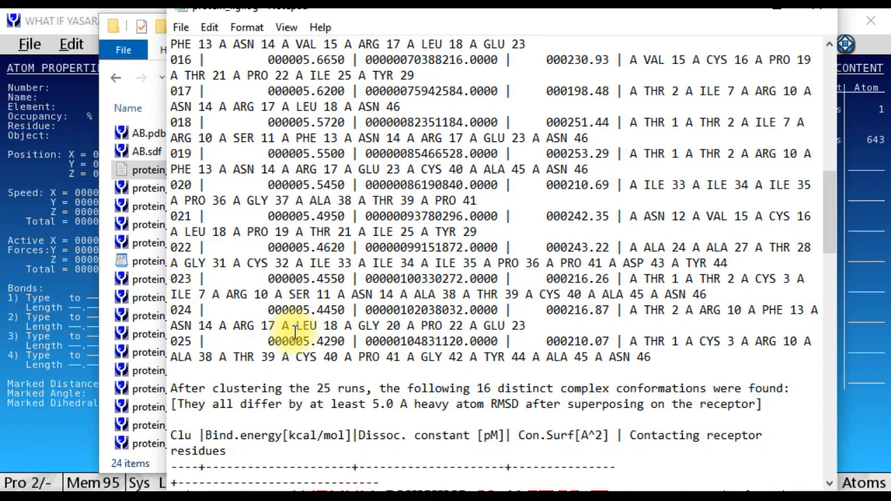
scroll(295, 333, up, 13)
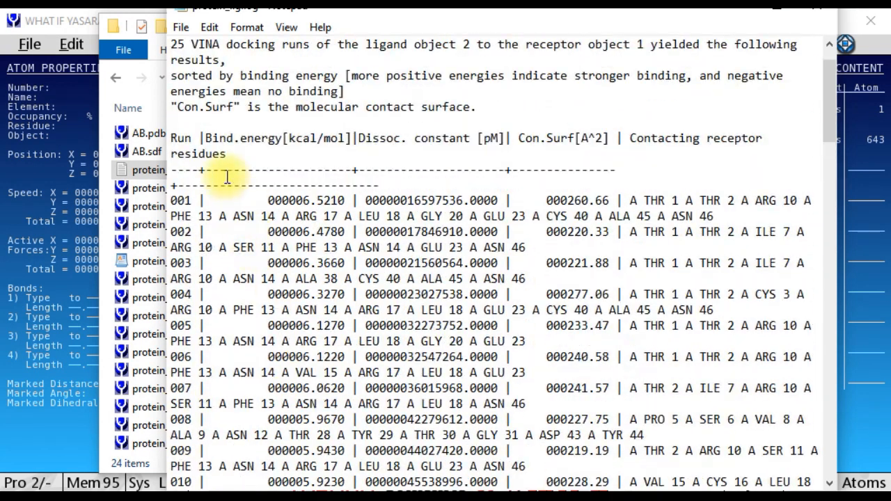
scroll(239, 336, down, 11)
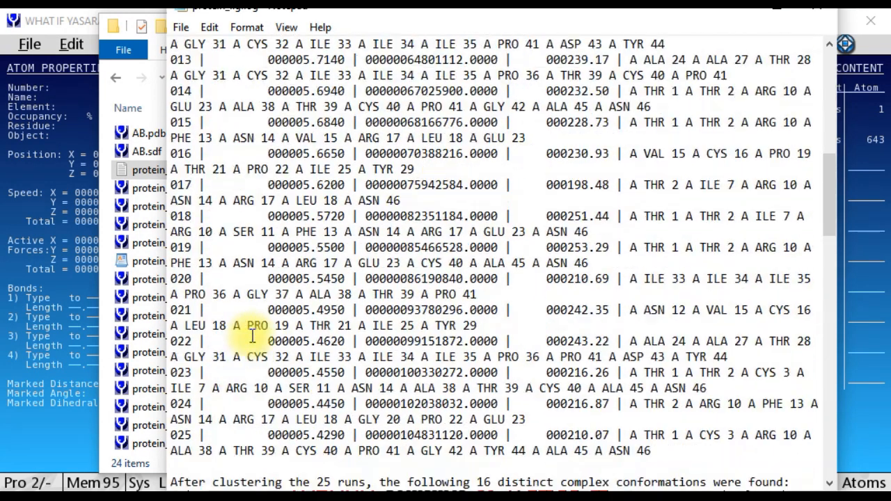
scroll(247, 338, down, 3)
scroll(243, 338, up, 14)
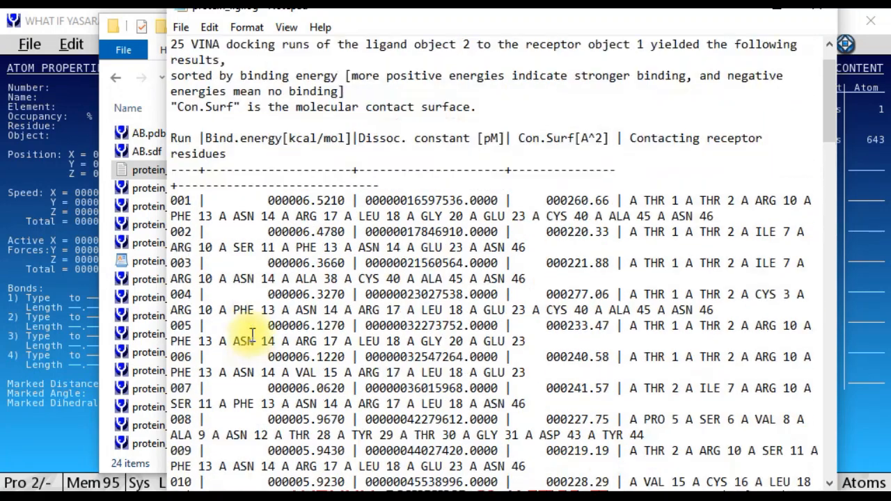
scroll(251, 332, up, 1)
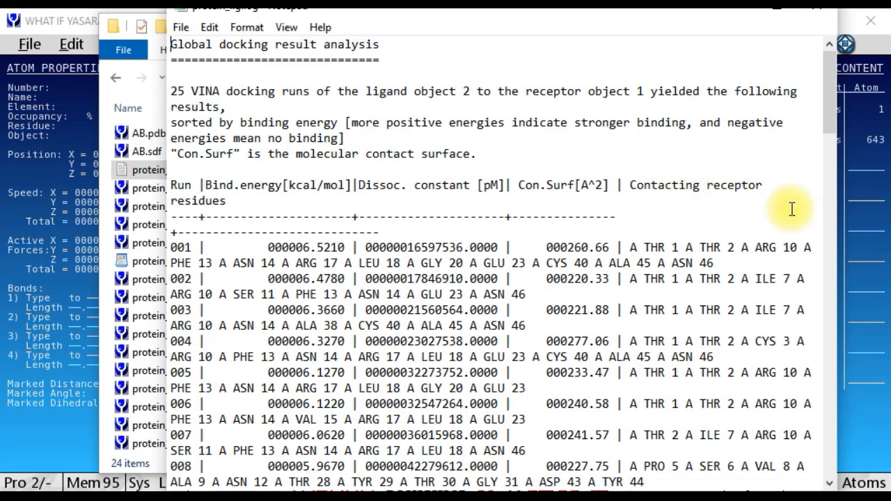
scroll(361, 295, down, 1)
scroll(361, 294, down, 20)
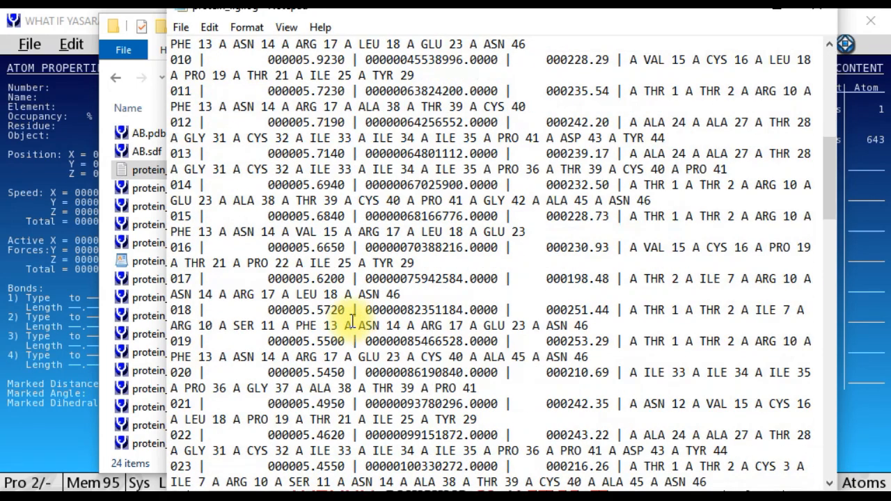
scroll(351, 322, up, 3)
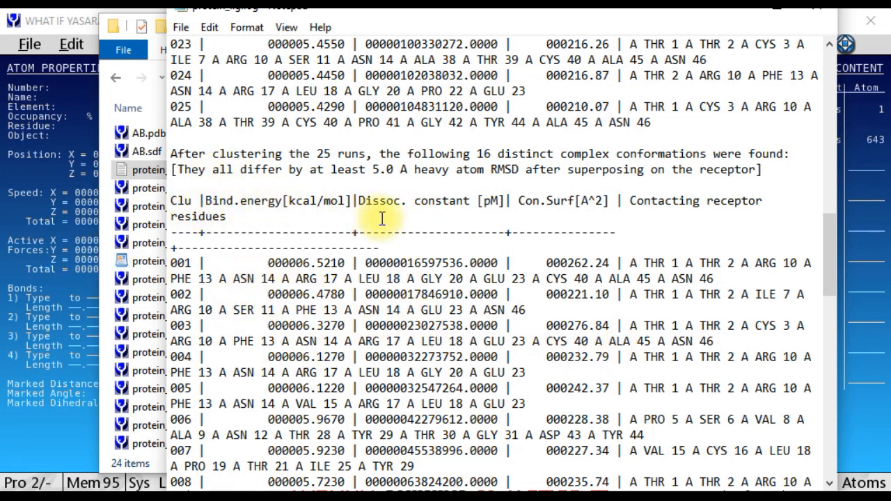
- Review the clustered conformations and their energy spread in the log, highlighting the binding energies of clusters 001 and 003 to 006
scroll(397, 293, down, 14)
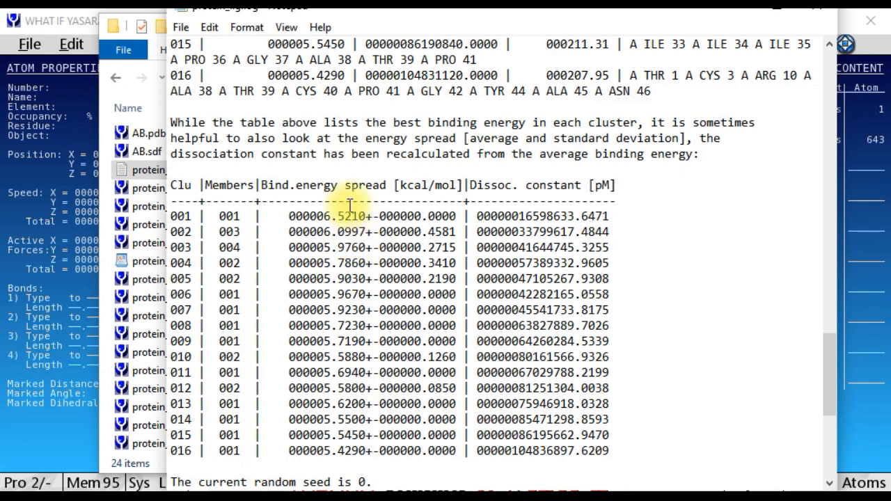
scroll(382, 245, up, 12)
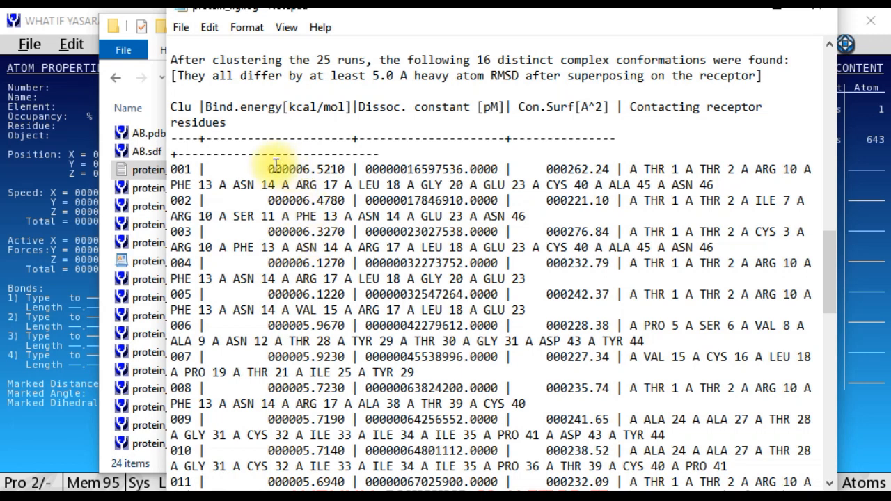
drag(289, 165, 325, 167)
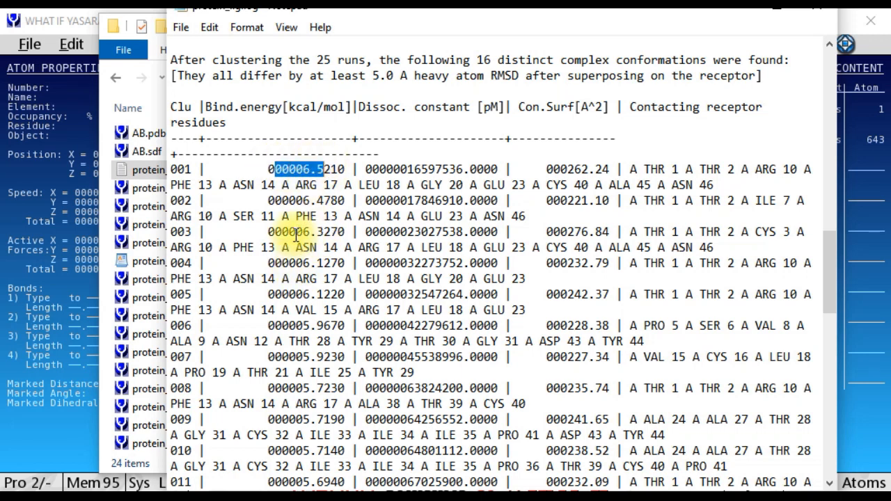
drag(295, 231, 339, 232)
drag(295, 261, 344, 263)
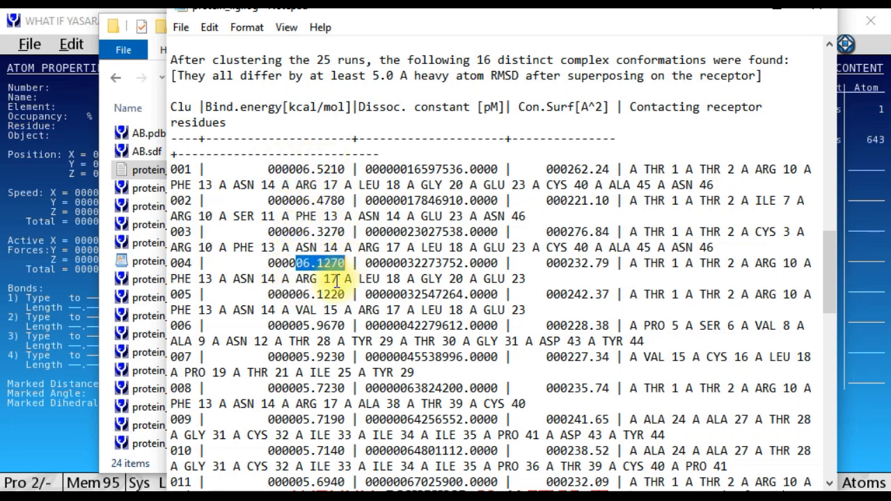
drag(296, 293, 339, 295)
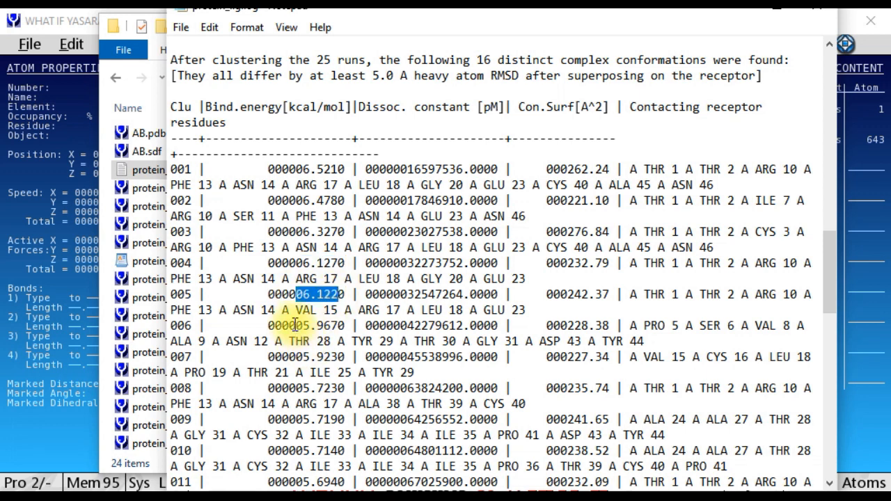
drag(295, 325, 339, 325)
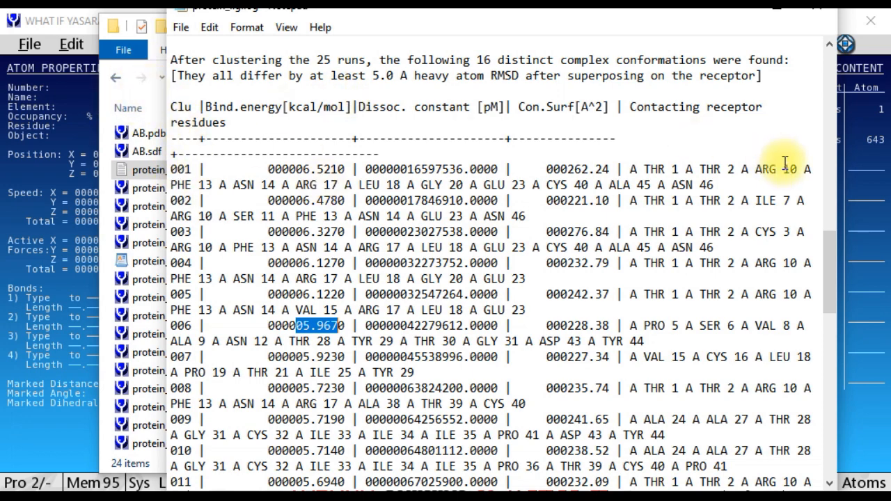
- Minimize the log window, switch back to YASARA and clear all objects from the scene
click(777, 8)
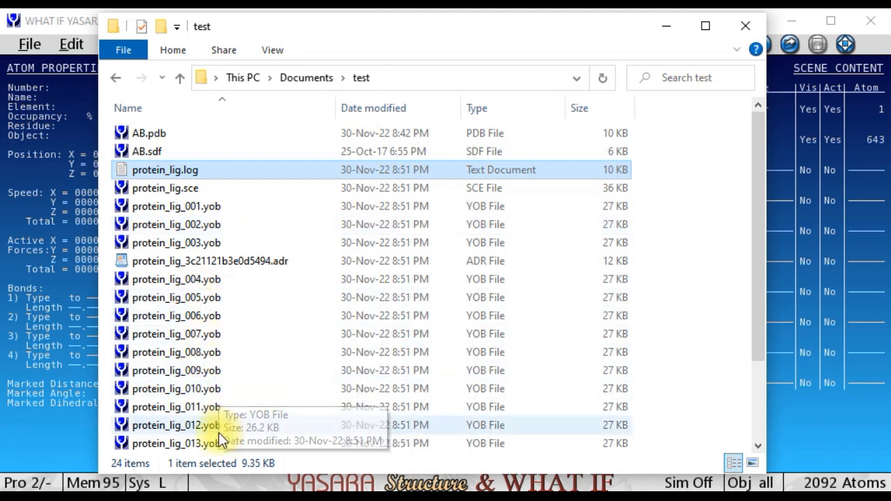
click(186, 207)
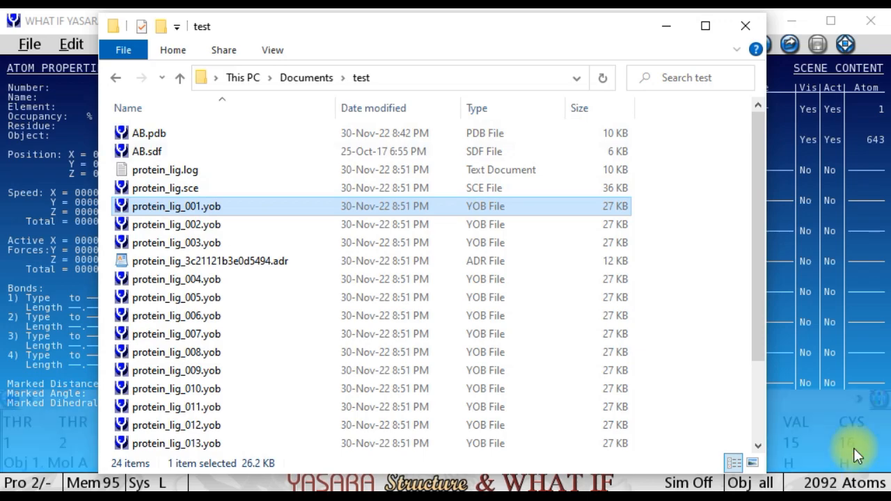
click(58, 25)
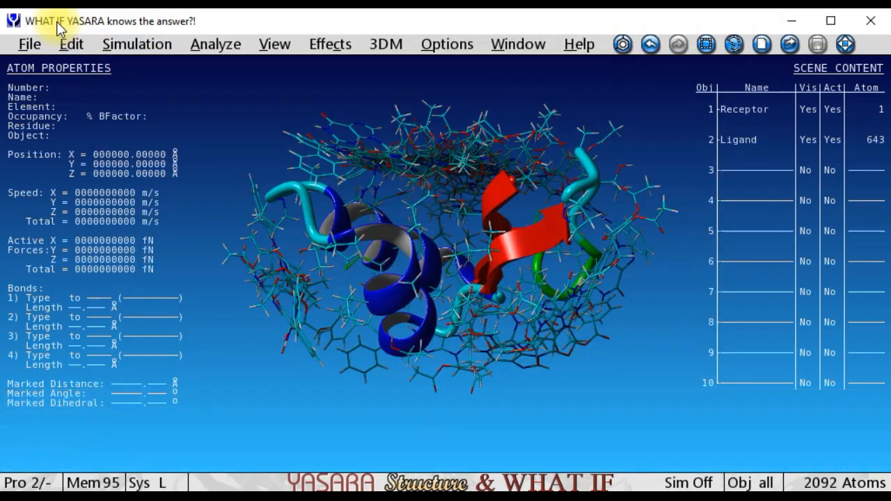
drag(538, 186, 731, 131)
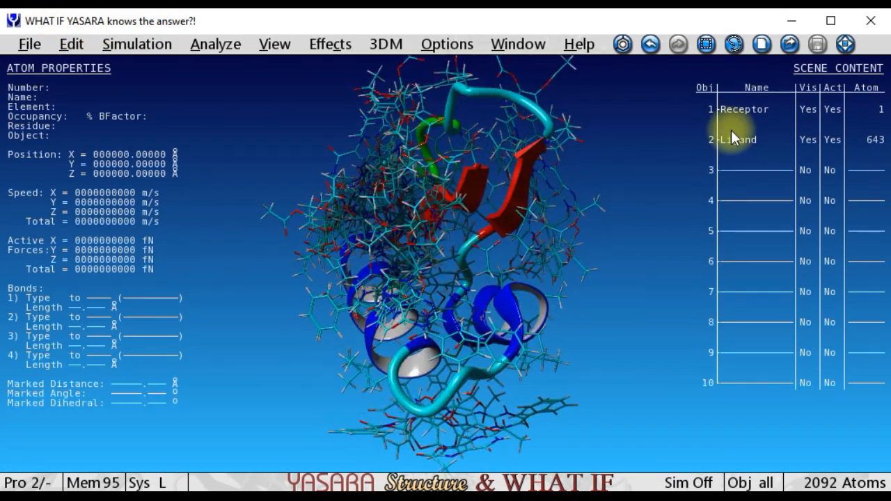
click(763, 43)
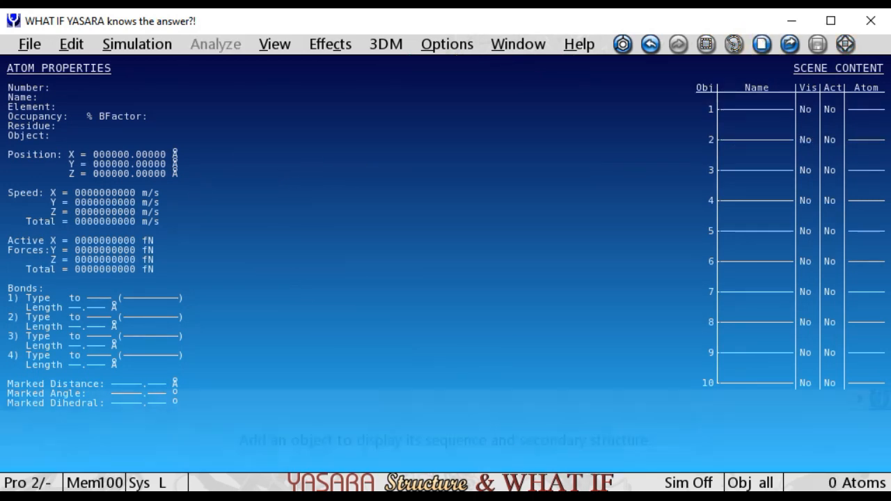
- Place the File Explorer window of the test folder beside the empty YASARA scene and load protein_lig_001.yob into it
key(alt+Tab)
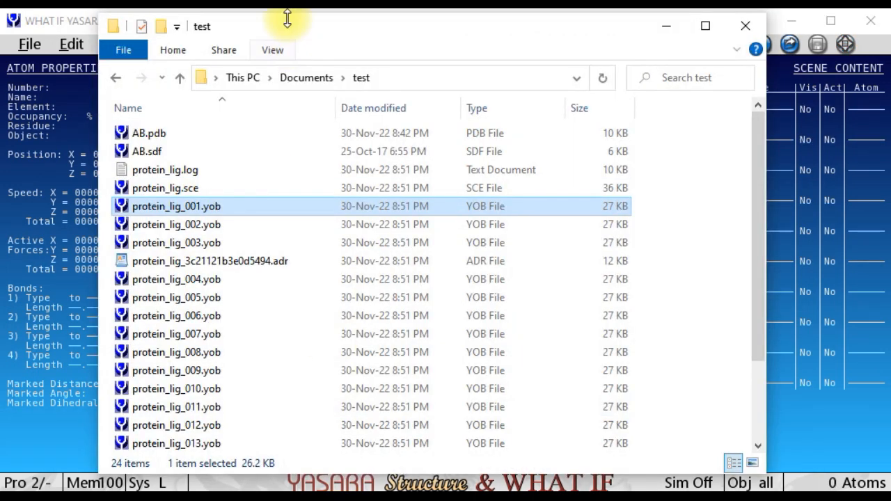
drag(321, 30, 730, 35)
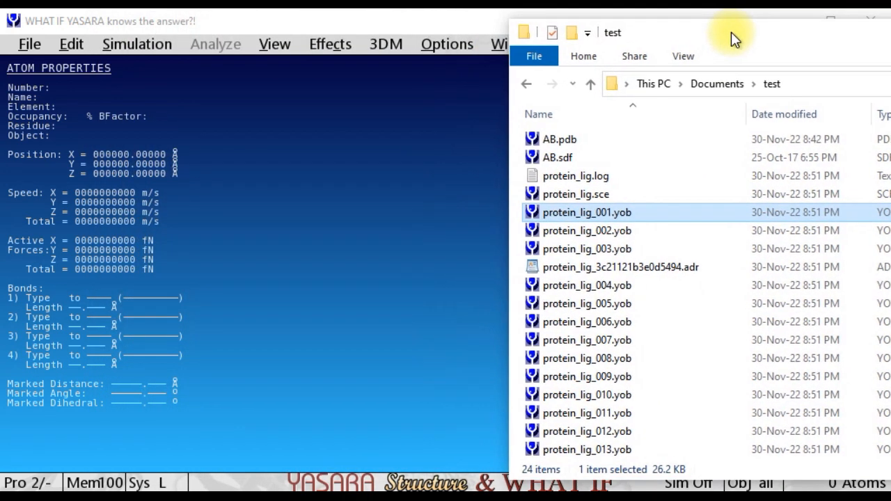
drag(595, 211, 349, 187)
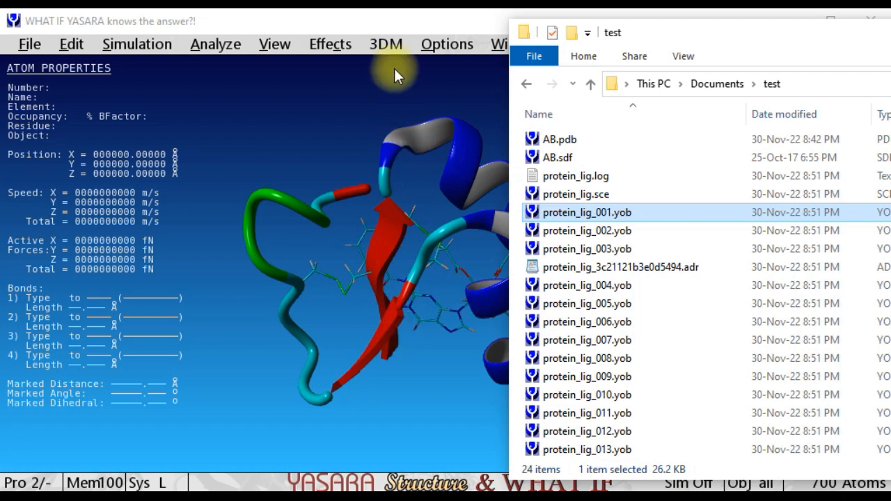
- Examine the position of the docked ligand relative to the protein backbone in the loaded complex from different angles
mouse_move(393, 68)
mouse_down()
mouse_move(473, 263)
mouse_move(441, 323)
mouse_move(384, 165)
mouse_move(401, 241)
mouse_move(340, 212)
mouse_move(414, 310)
mouse_move(336, 188)
mouse_move(298, 209)
mouse_move(521, 217)
mouse_move(491, 221)
mouse_move(431, 278)
mouse_move(487, 65)
mouse_move(453, 325)
mouse_move(487, 213)
mouse_move(485, 134)
mouse_move(441, 223)
mouse_move(404, 165)
mouse_move(485, 202)
mouse_move(467, 242)
mouse_move(470, 75)
mouse_move(497, 84)
mouse_move(483, 305)
mouse_move(535, 375)
mouse_move(540, 147)
mouse_move(511, 318)
mouse_move(523, 179)
mouse_move(473, 233)
mouse_move(390, 230)
mouse_move(509, 232)
mouse_move(500, 333)
mouse_up()
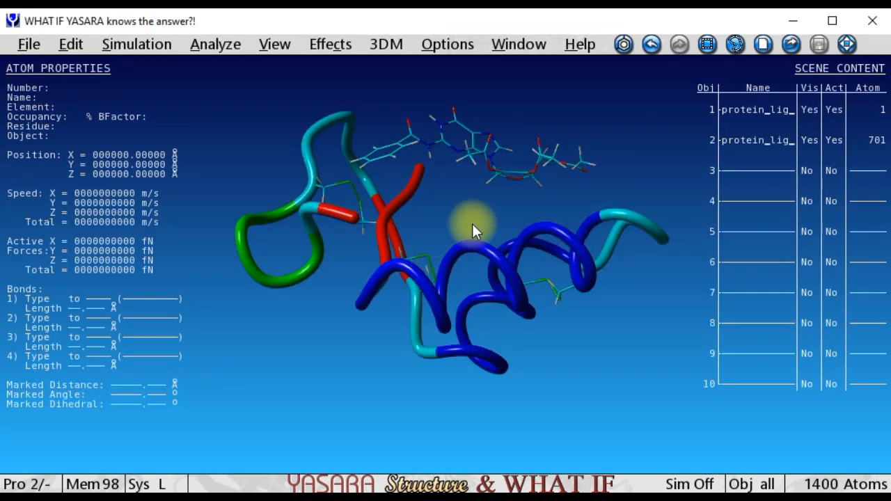
drag(443, 248, 455, 266)
drag(463, 208, 486, 224)
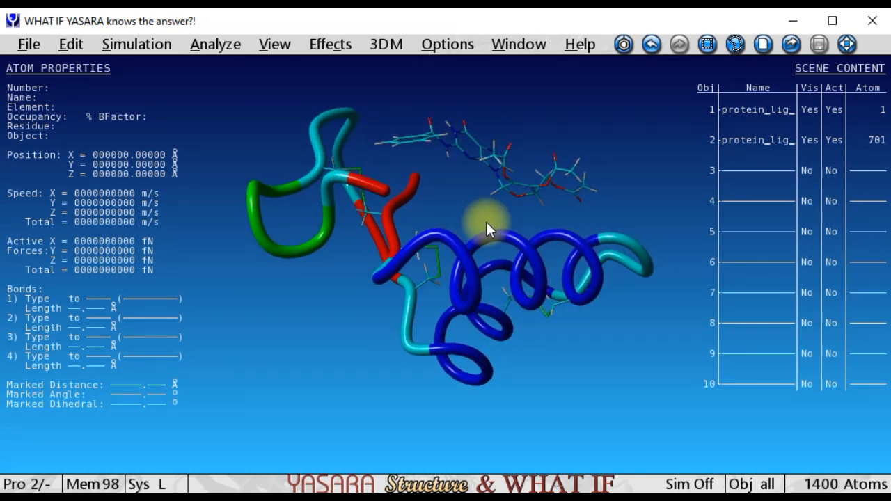